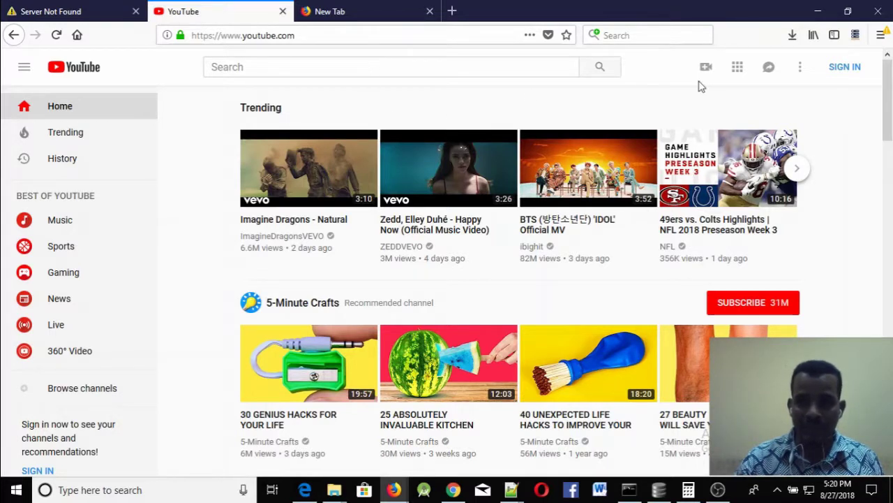
Step: Open the browser's Privacy & Security options and bring up the list of websites that store cookies and site data
{"action": "left_click", "coordinate": [880, 36]}
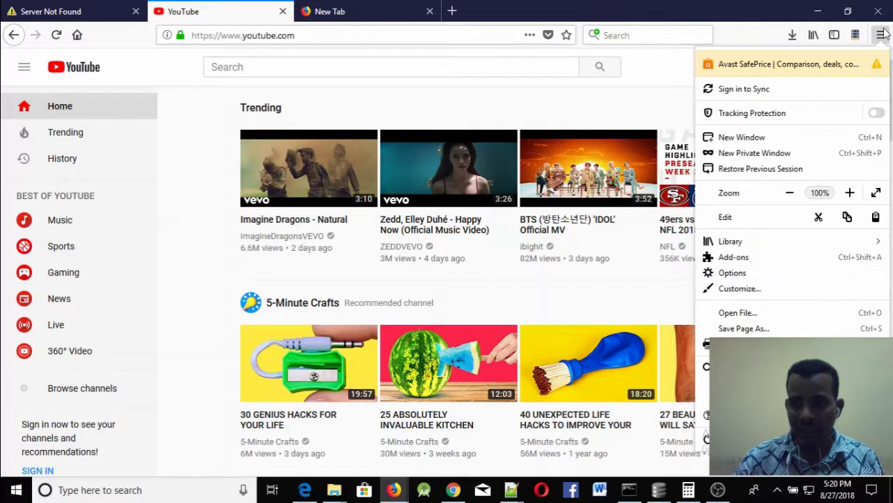
{"action": "left_click", "coordinate": [733, 273]}
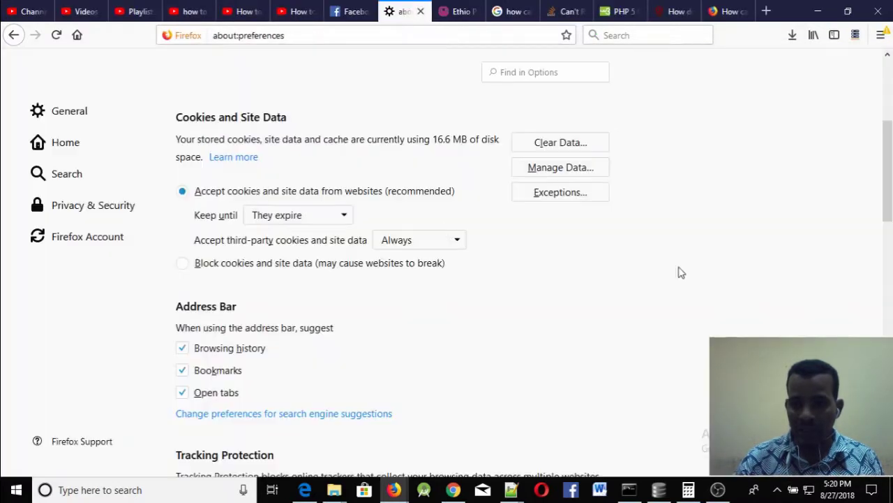
{"action": "left_click", "coordinate": [108, 206]}
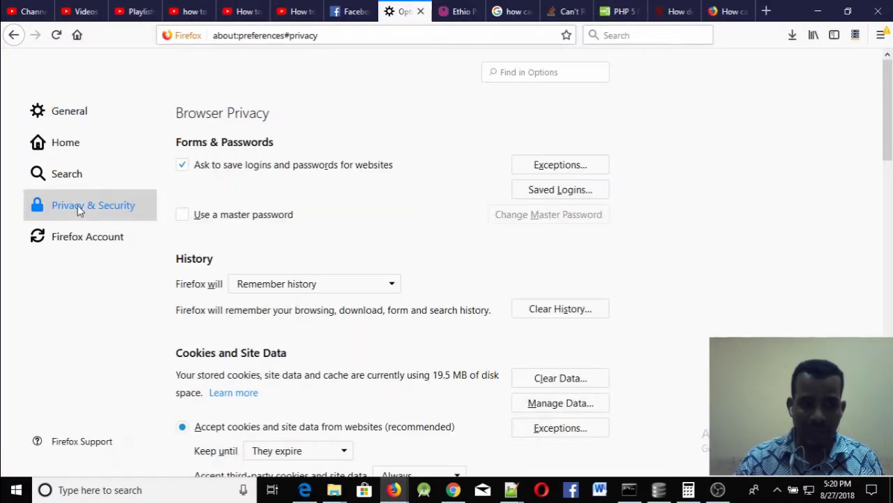
{"action": "scroll", "coordinate": [353, 234], "scroll_direction": "down", "scroll_amount": 3}
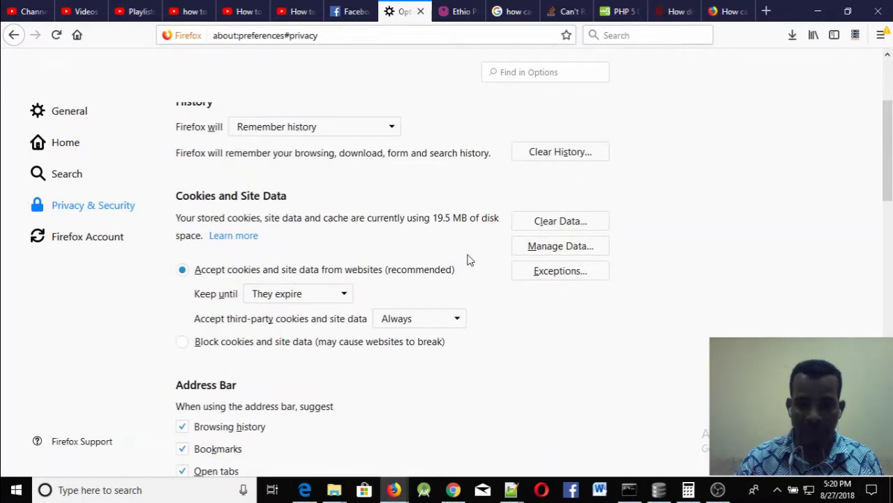
{"action": "left_click", "coordinate": [541, 252]}
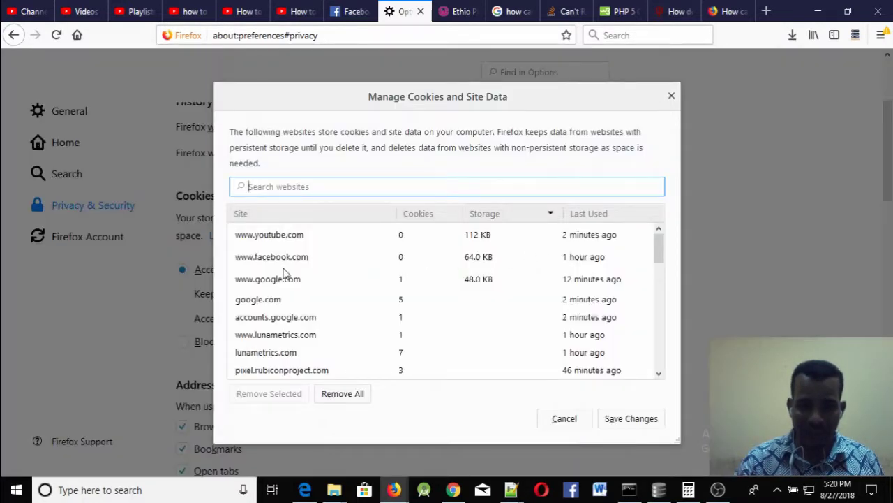
{"action": "scroll", "coordinate": [335, 289], "scroll_direction": "down", "scroll_amount": 3}
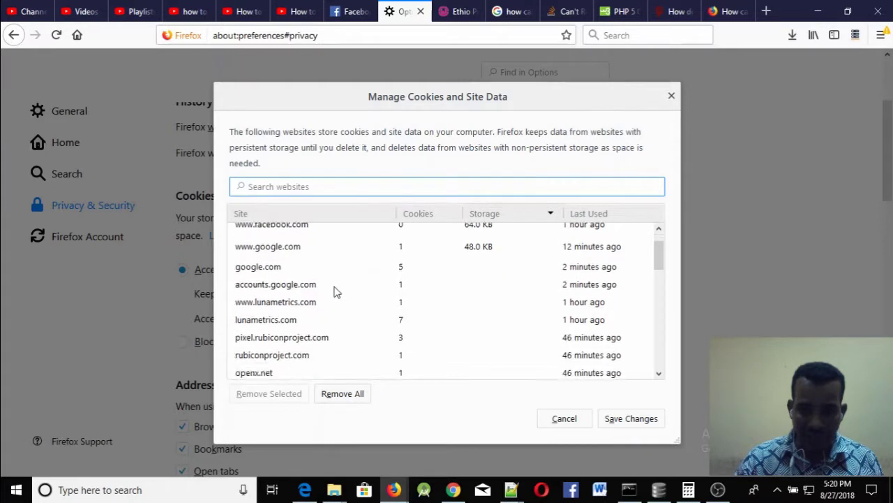
{"action": "scroll", "coordinate": [334, 291], "scroll_direction": "down", "scroll_amount": 3}
{"action": "scroll", "coordinate": [334, 293], "scroll_direction": "up", "scroll_amount": 5}
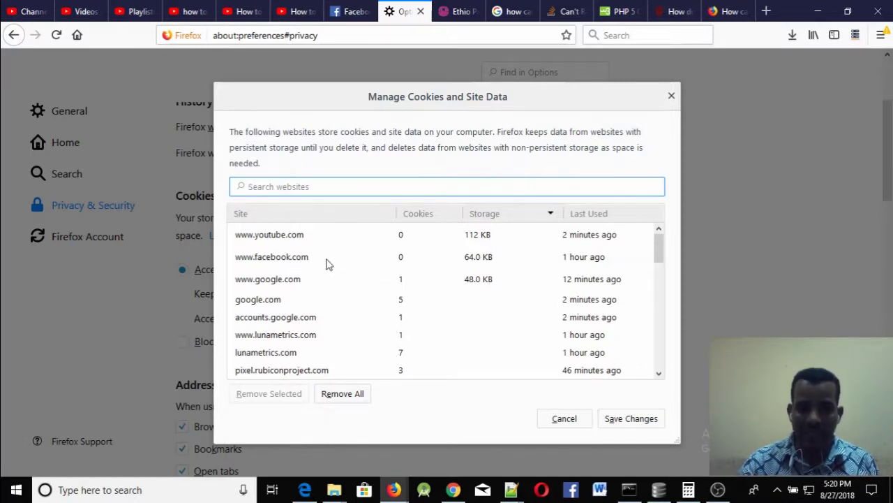
{"action": "left_click", "coordinate": [291, 240]}
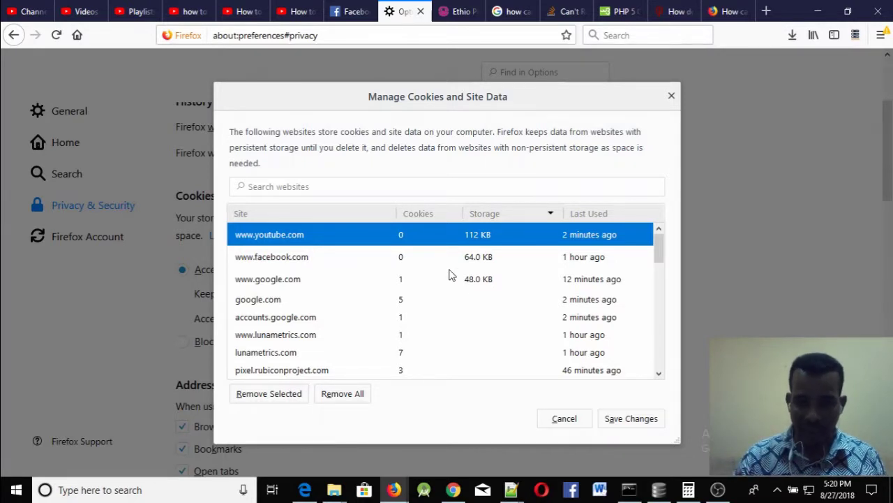
{"action": "left_click", "coordinate": [397, 491]}
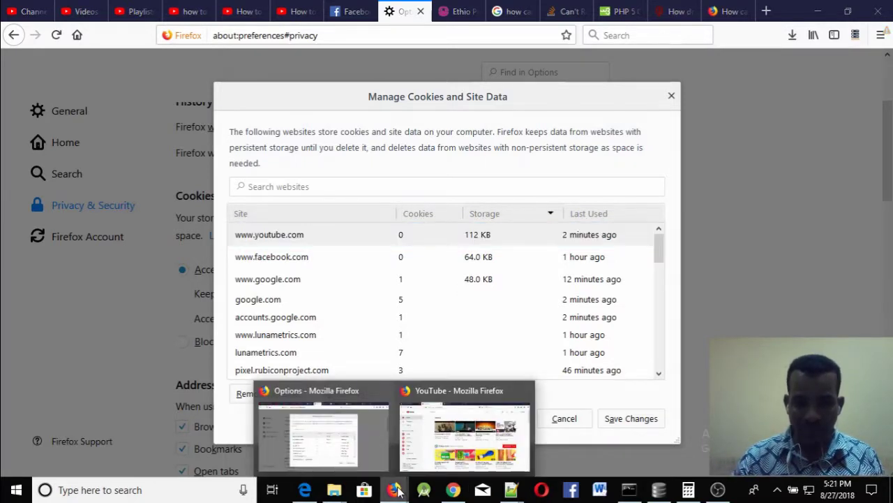
{"action": "left_click", "coordinate": [445, 103]}
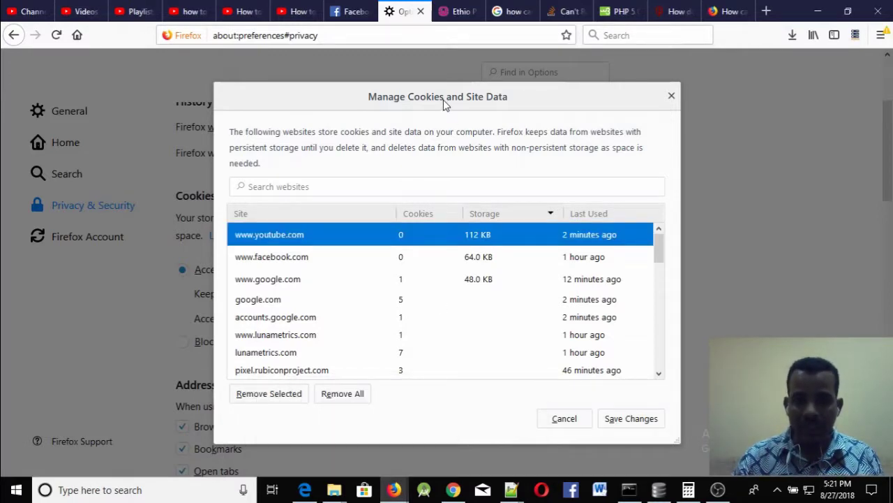
{"action": "left_click", "coordinate": [512, 490]}
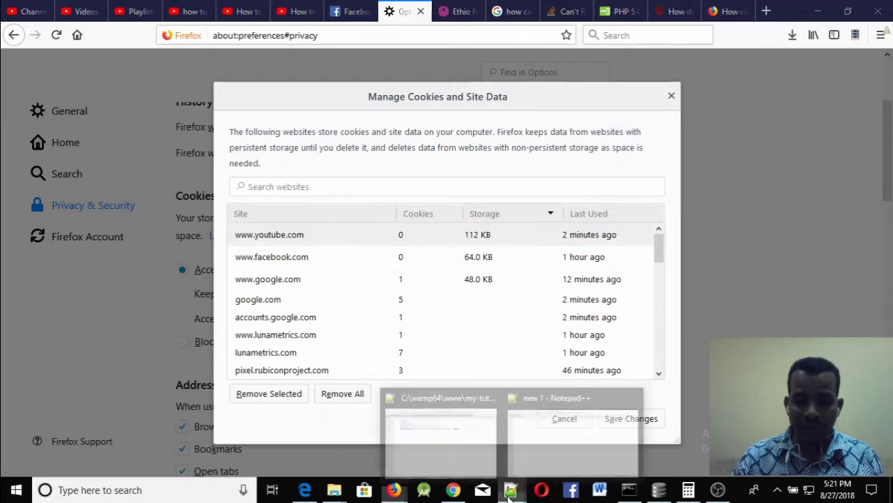
{"action": "left_click", "coordinate": [533, 442]}
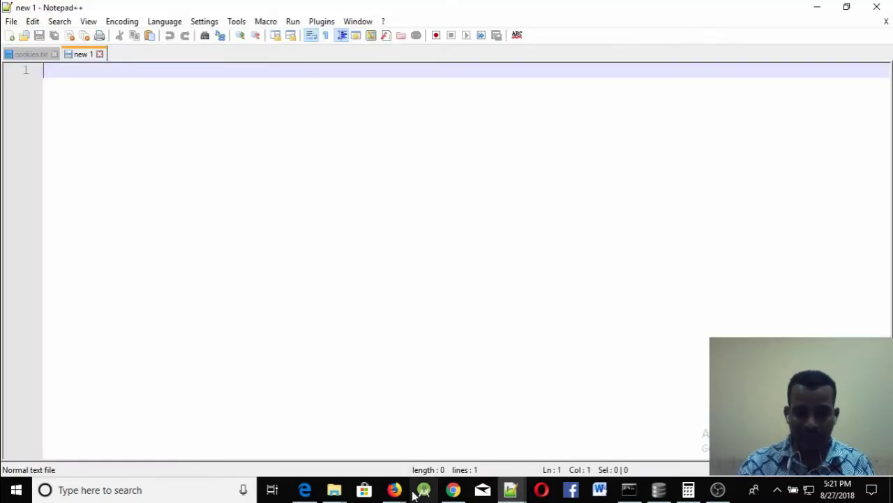
{"action": "mouse_move", "coordinate": [395, 490]}
{"action": "left_click", "coordinate": [340, 452]}
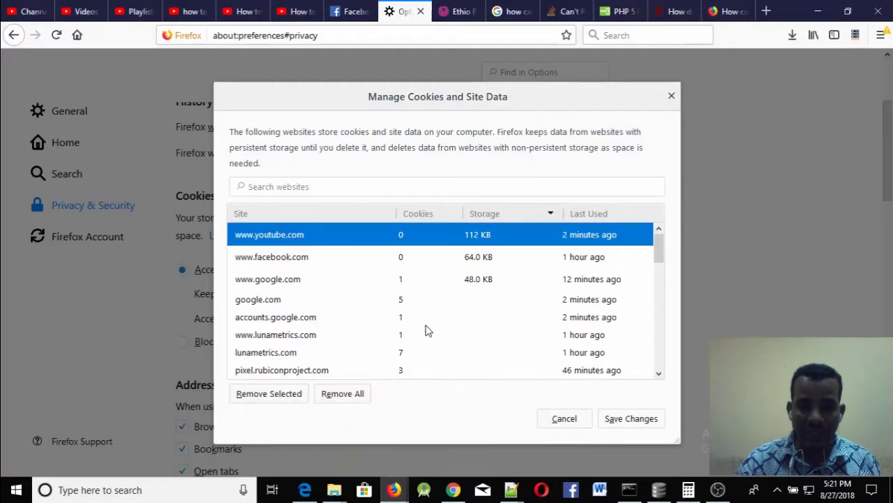
Step: Clear all stored cookies, site data and cached web content, and reopen the site data list to check it
{"action": "left_click", "coordinate": [564, 418]}
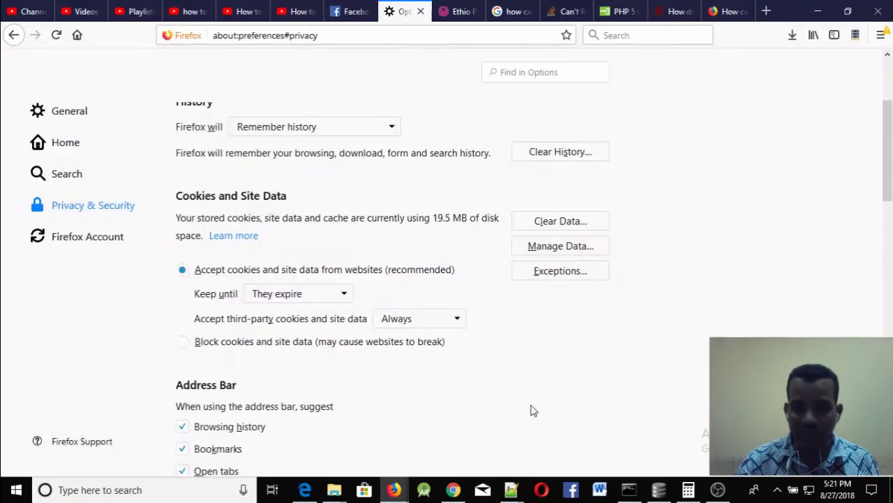
{"action": "left_click", "coordinate": [570, 227]}
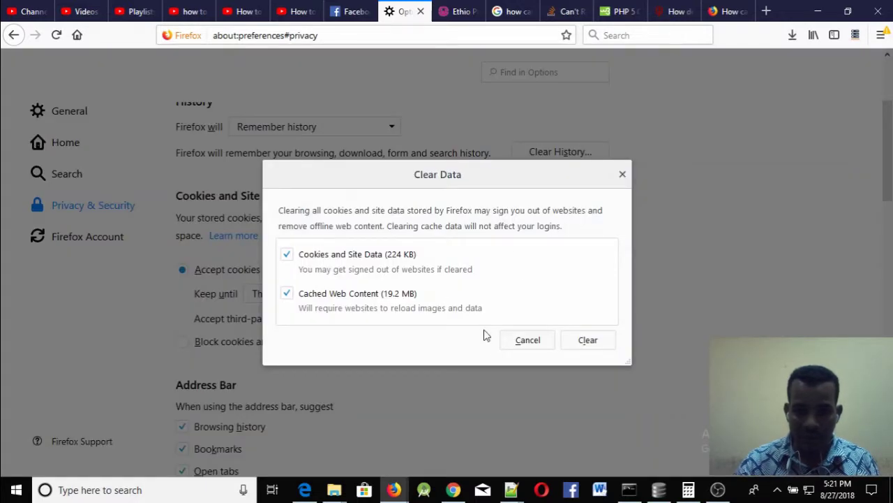
{"action": "left_click", "coordinate": [589, 341]}
{"action": "left_click", "coordinate": [420, 259]}
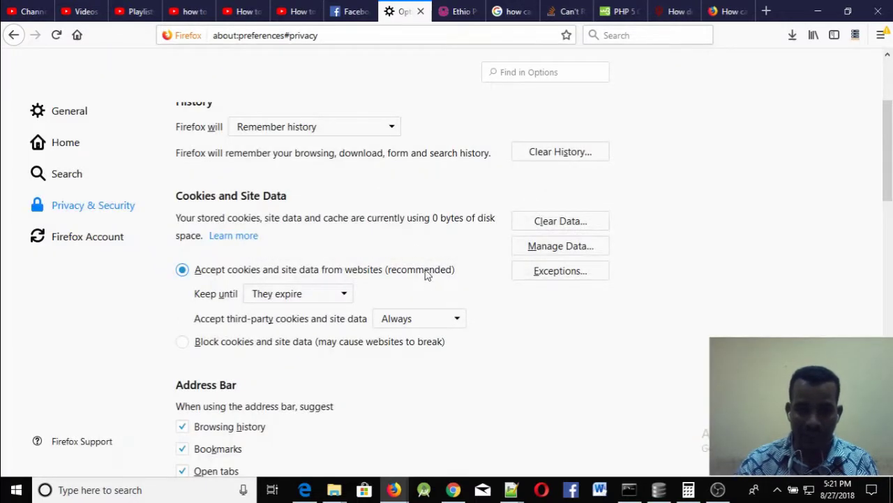
{"action": "left_click", "coordinate": [545, 246]}
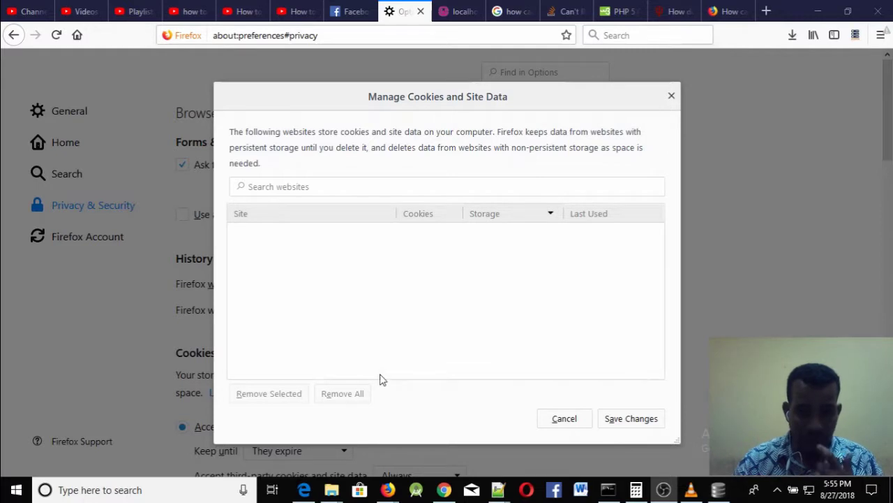
Step: Switch to the r21mxc0y.default profile folder in File Explorer, view its cookies.sqlite file in Notepad++ and close the file
{"action": "mouse_move", "coordinate": [332, 493]}
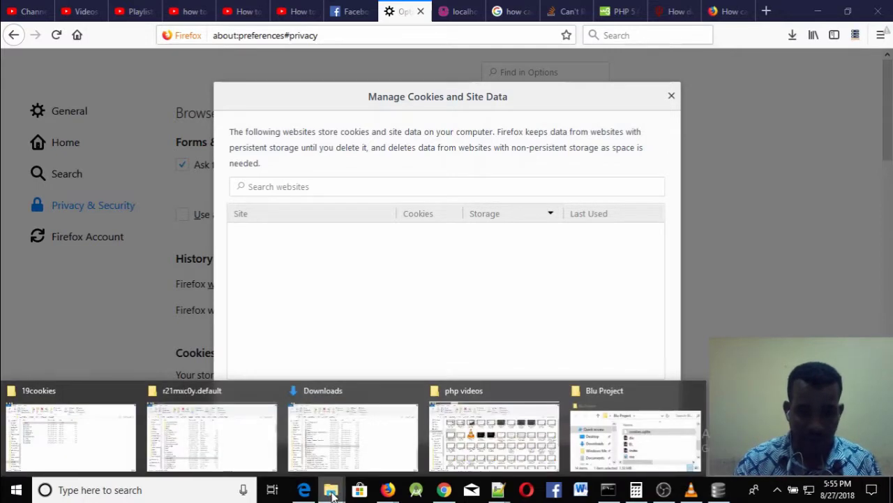
{"action": "left_click", "coordinate": [227, 441]}
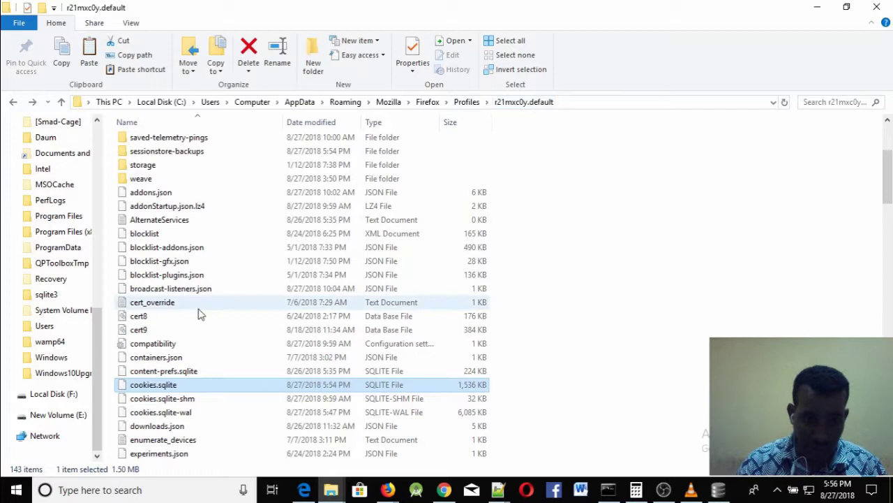
{"action": "left_click", "coordinate": [157, 398]}
{"action": "left_click", "coordinate": [157, 389]}
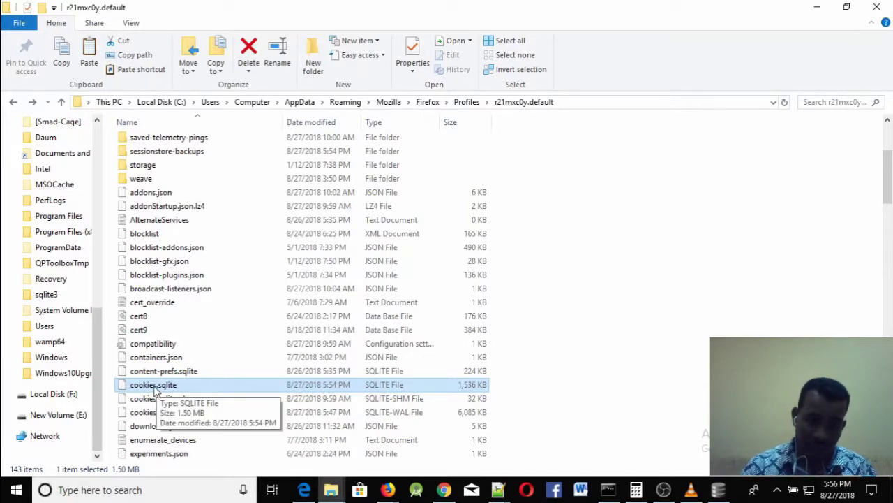
{"action": "right_click", "coordinate": [155, 391]}
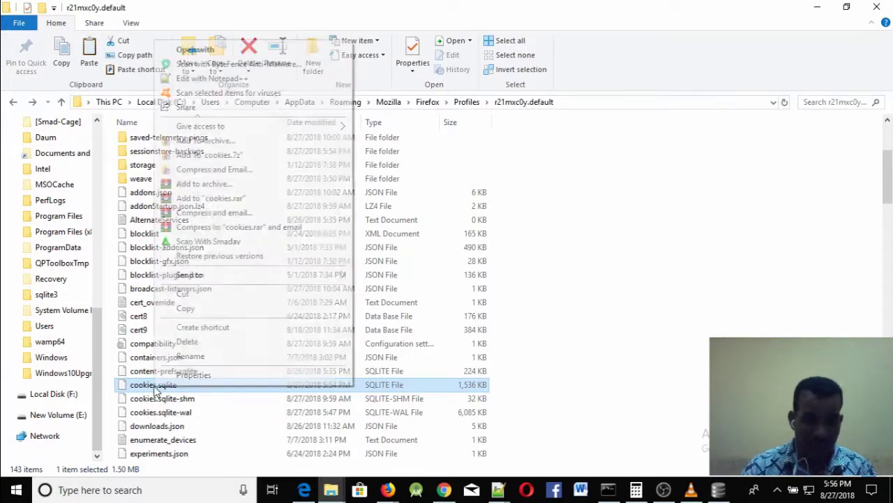
{"action": "left_click", "coordinate": [203, 79]}
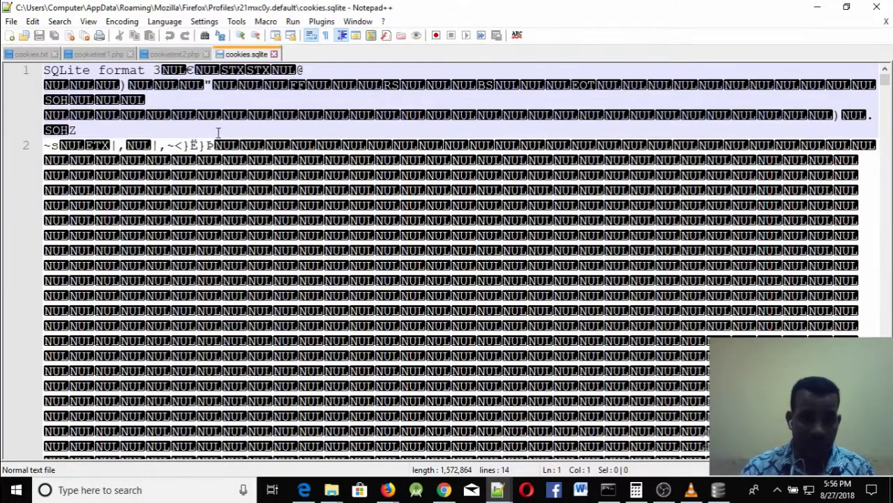
{"action": "left_click", "coordinate": [274, 54]}
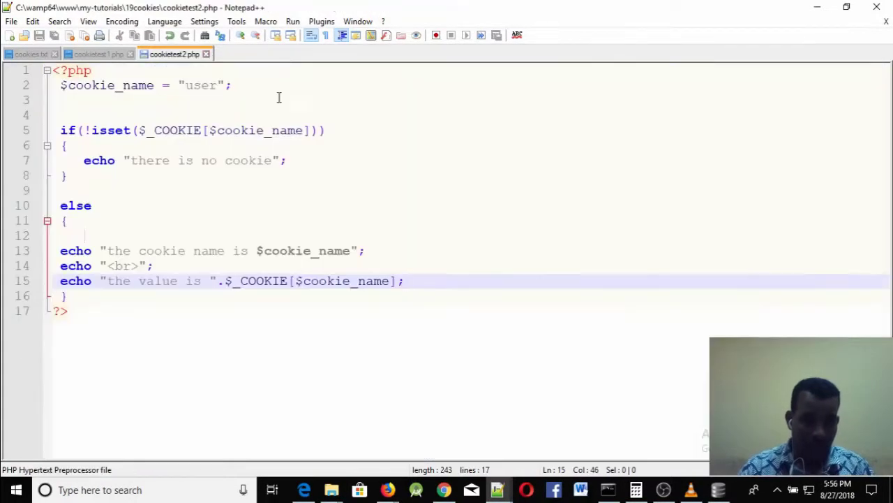
Step: Switch to DB Browser for SQLite and delete all records from the moz_cookies table of the profile's cookies.sqlite
{"action": "mouse_move", "coordinate": [331, 489]}
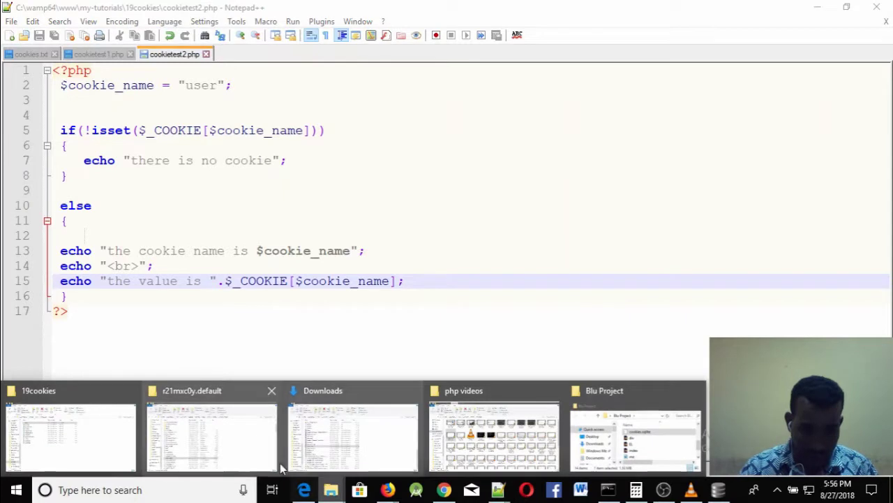
{"action": "left_click", "coordinate": [202, 450]}
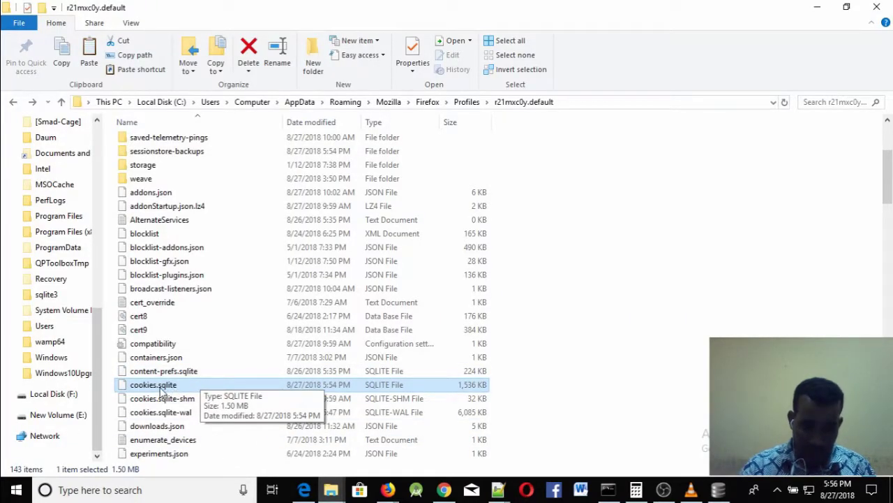
{"action": "left_click", "coordinate": [719, 490]}
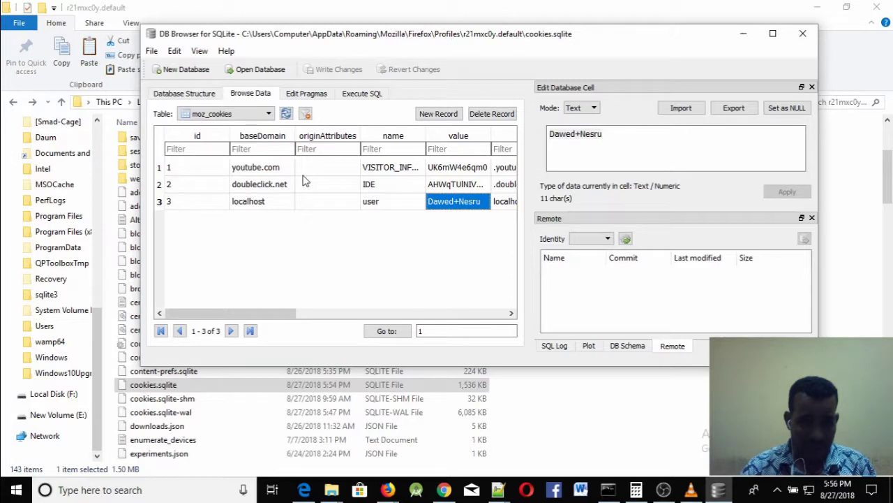
{"action": "left_click_drag", "start_coordinate": [195, 168], "coordinate": [515, 201]}
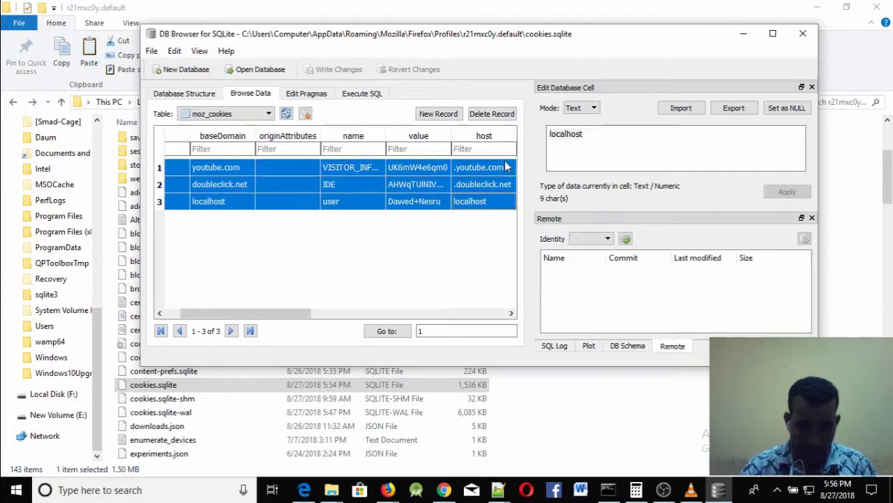
{"action": "left_click", "coordinate": [489, 113]}
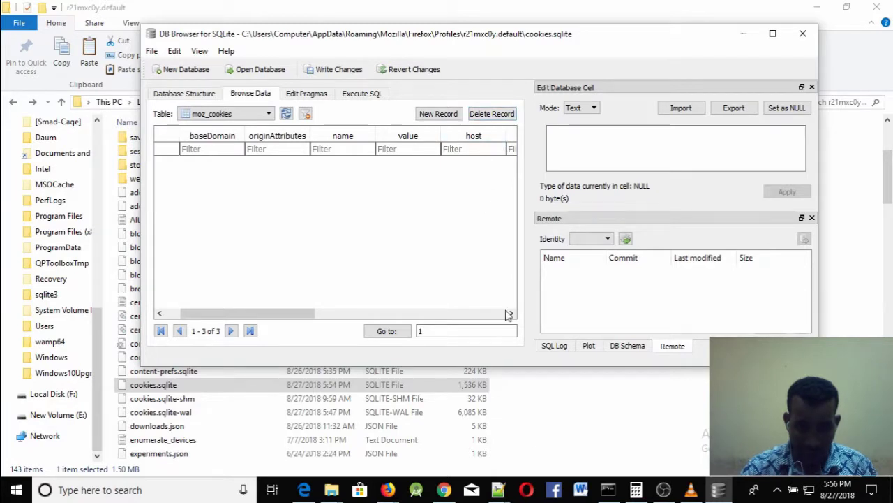
Step: Return to Firefox, reload the options page, clear all cookies, site data and cached content, and check the site data list
{"action": "mouse_move", "coordinate": [387, 489]}
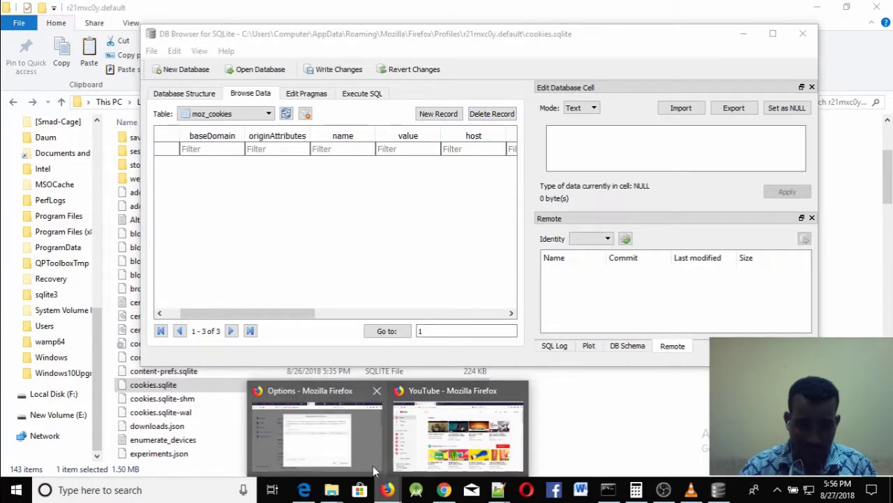
{"action": "left_click", "coordinate": [328, 398]}
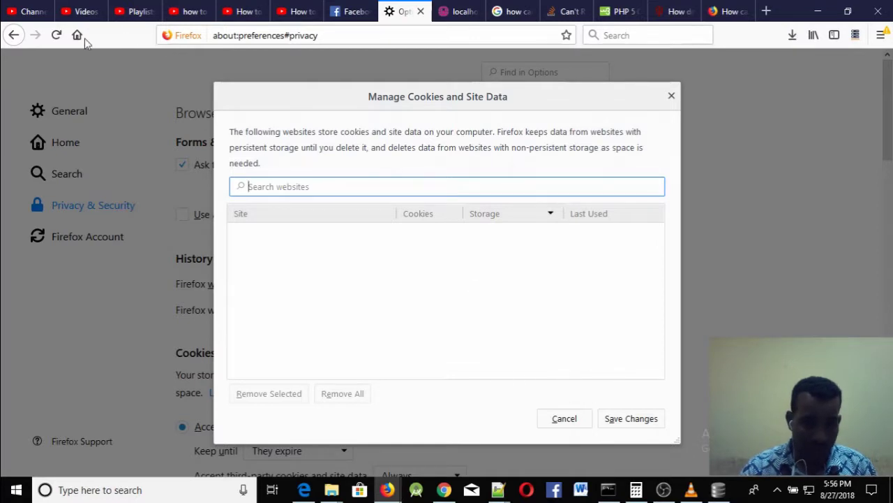
{"action": "left_click", "coordinate": [55, 36]}
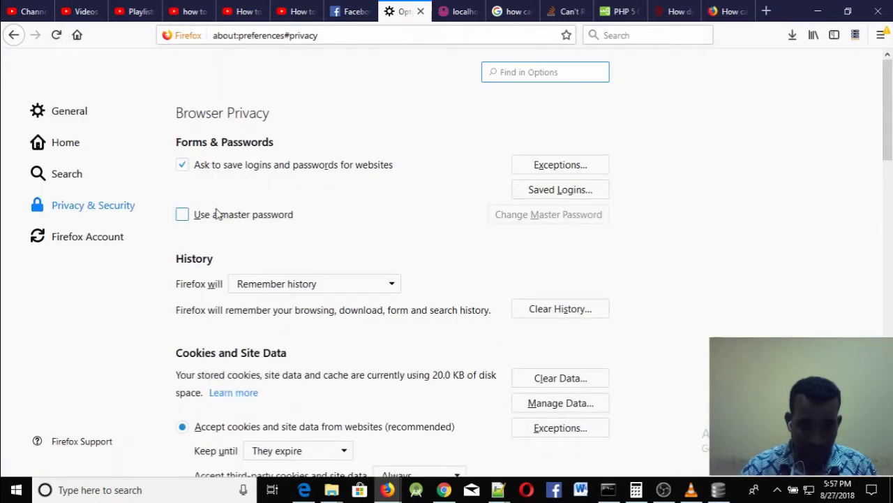
{"action": "left_click", "coordinate": [549, 378]}
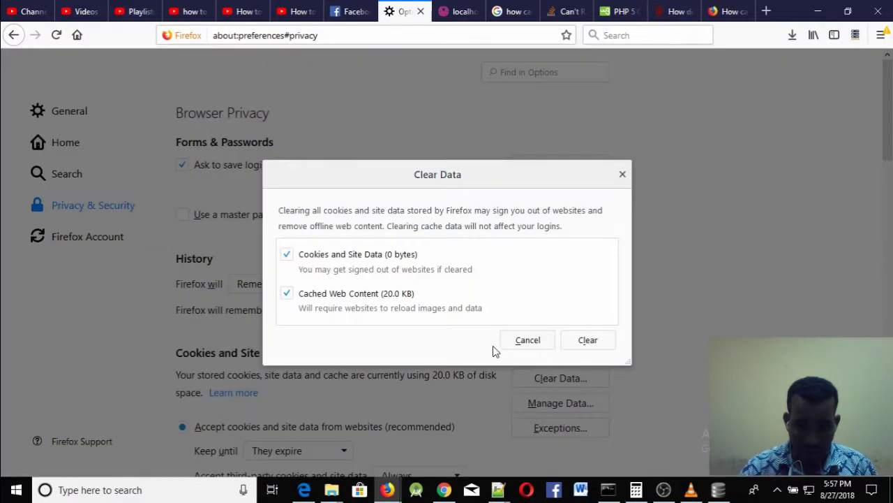
{"action": "left_click", "coordinate": [583, 339]}
{"action": "left_click", "coordinate": [420, 259]}
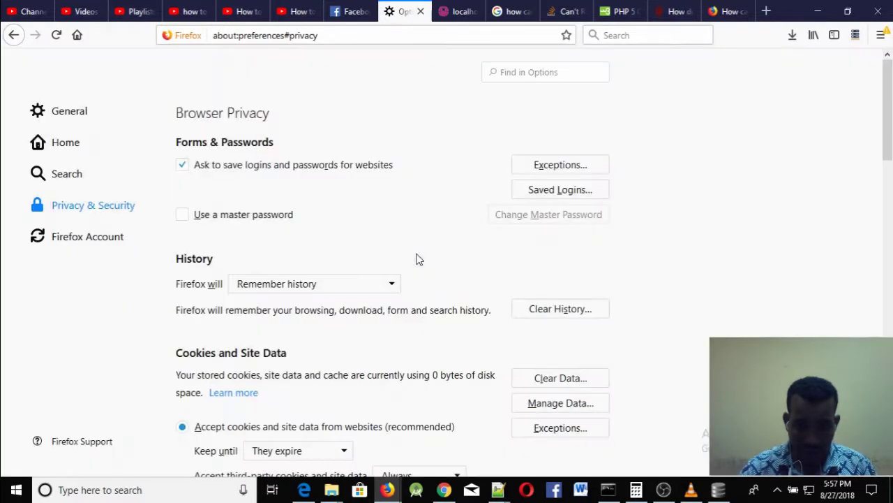
{"action": "left_click", "coordinate": [551, 408]}
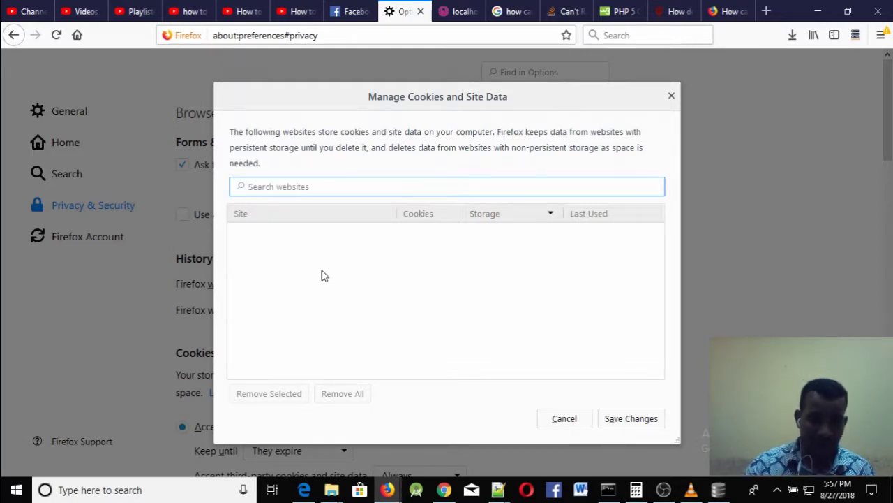
Step: Check cookies.sqlite in the r21mxc0y.default profile folder in File Explorer, and return to the Firefox cookie options
{"action": "mouse_move", "coordinate": [331, 489]}
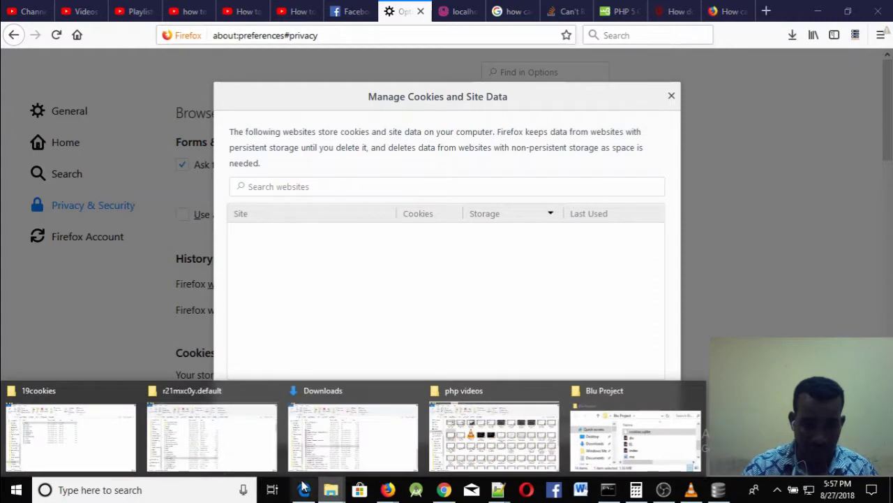
{"action": "left_click", "coordinate": [229, 466]}
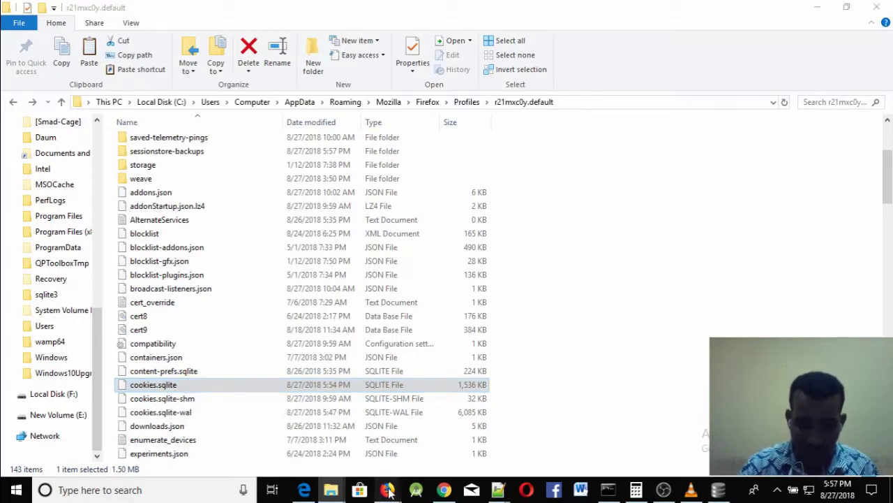
{"action": "mouse_move", "coordinate": [387, 489]}
{"action": "left_click", "coordinate": [340, 451]}
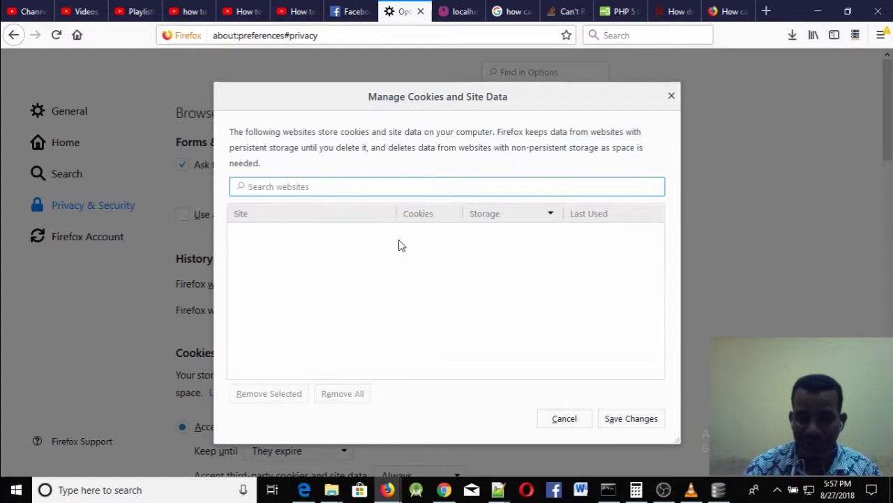
Step: Switch to the localhost page and reload localhost/my-tutorials/19cookies/cookietest1.php so that the script sets its cookie
{"action": "left_click", "coordinate": [457, 11]}
{"action": "left_click_drag", "start_coordinate": [376, 36], "coordinate": [310, 36]}
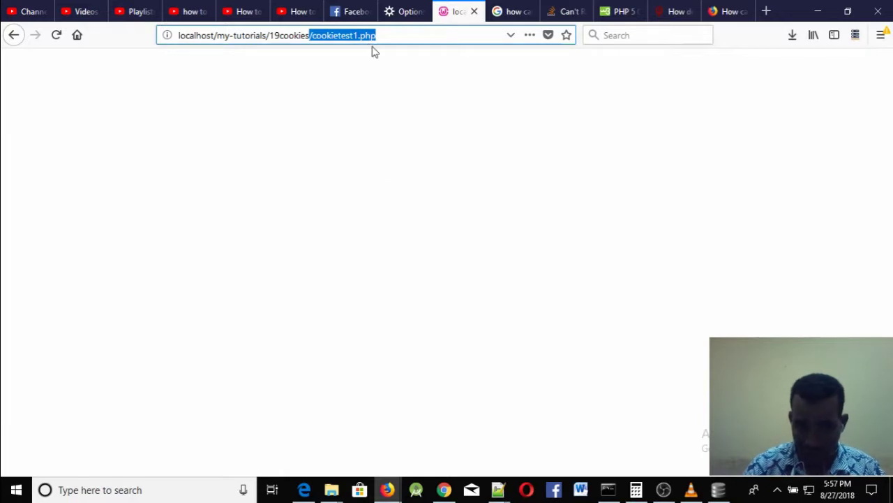
{"action": "left_click", "coordinate": [500, 492]}
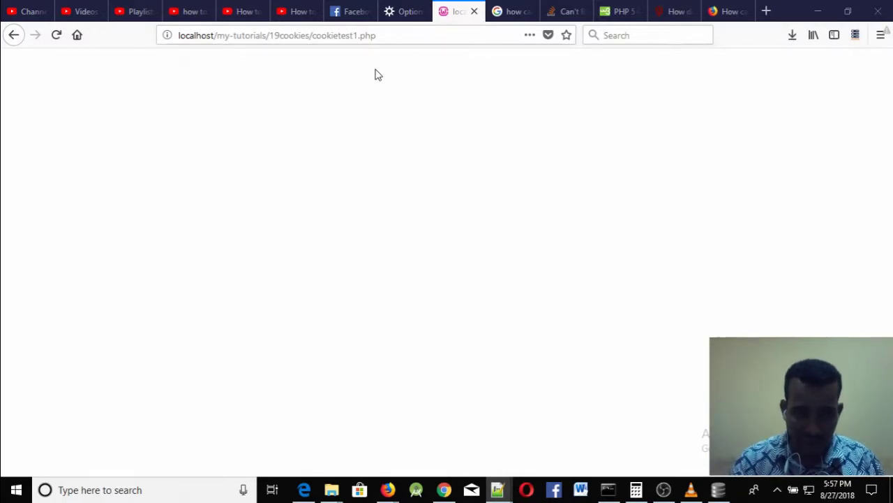
{"action": "key", "text": "ctrl+l"}
{"action": "key", "text": "End"}
{"action": "key", "text": "ctrl+shift+Left"}
{"action": "key", "text": "ctrl+shift+Left"}
{"action": "key", "text": "ctrl+shift+Left"}
{"action": "key", "text": "ctrl+shift+Left"}
{"action": "left_click", "coordinate": [56, 35]}
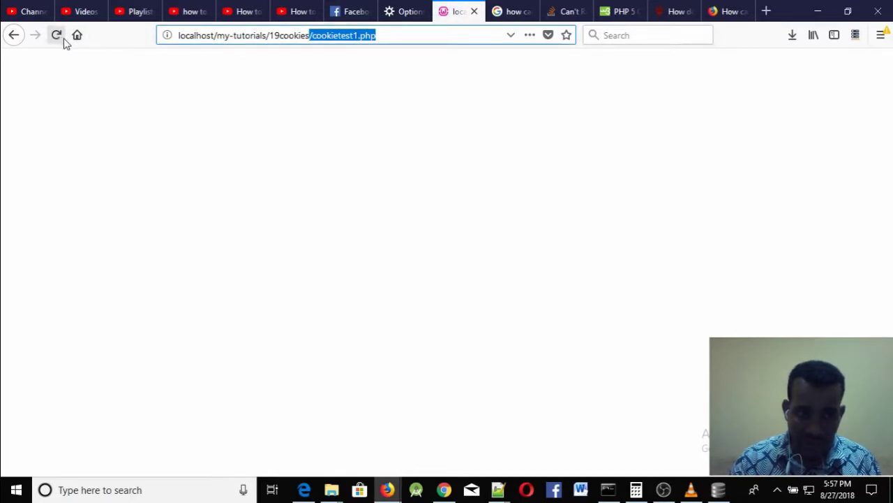
{"action": "left_click", "coordinate": [339, 37]}
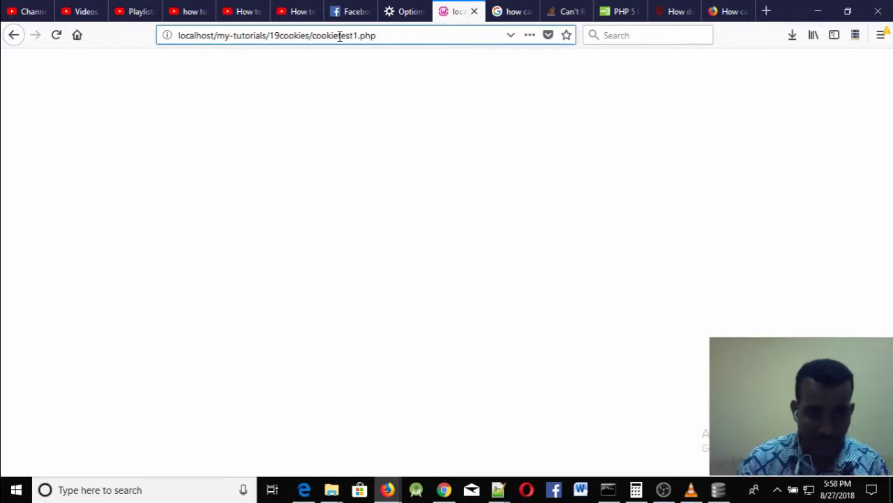
{"action": "left_click", "coordinate": [56, 35]}
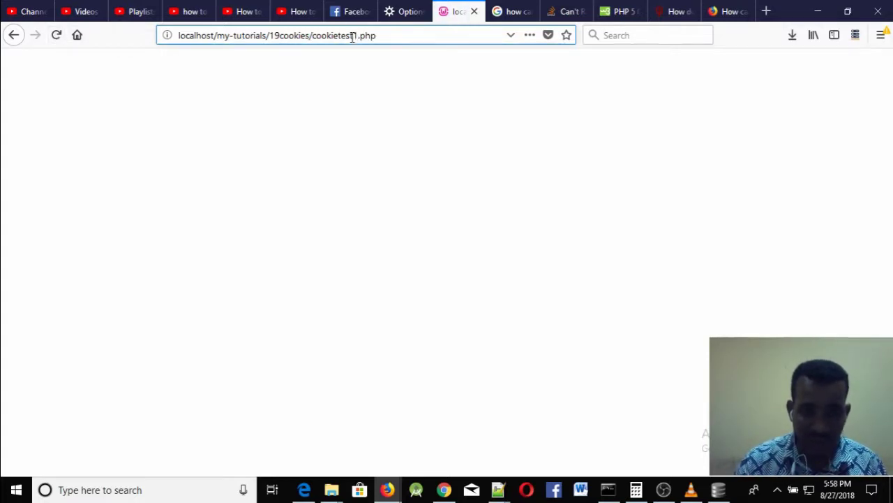
Step: Switch to the r21mxc0y.default folder in File Explorer, refresh its contents and select cookies.sqlite
{"action": "left_click", "coordinate": [325, 490]}
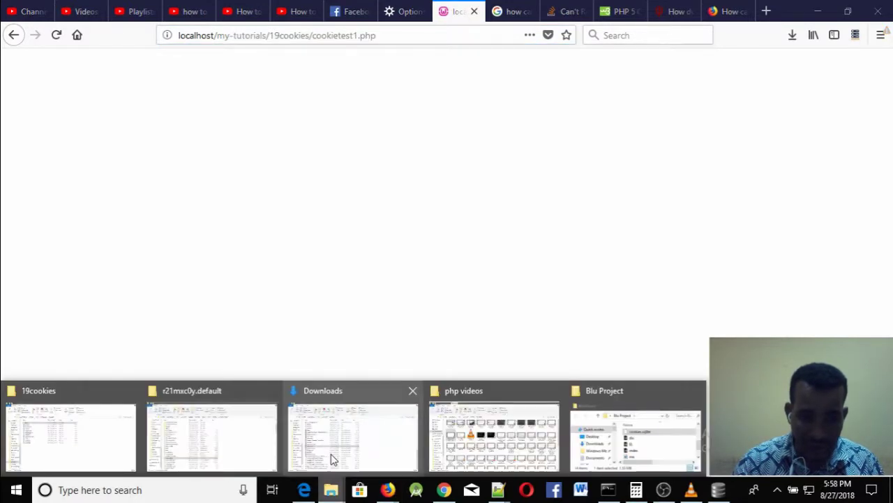
{"action": "left_click", "coordinate": [221, 453]}
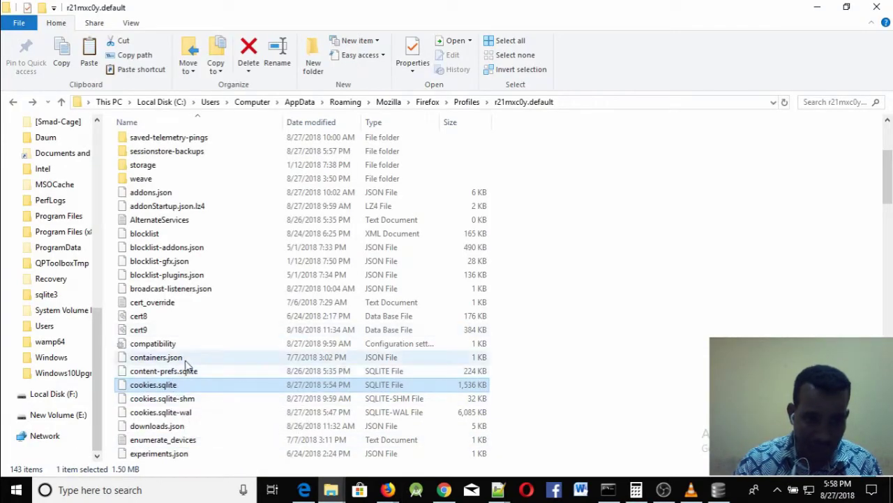
{"action": "right_click", "coordinate": [611, 261]}
{"action": "left_click", "coordinate": [646, 315]}
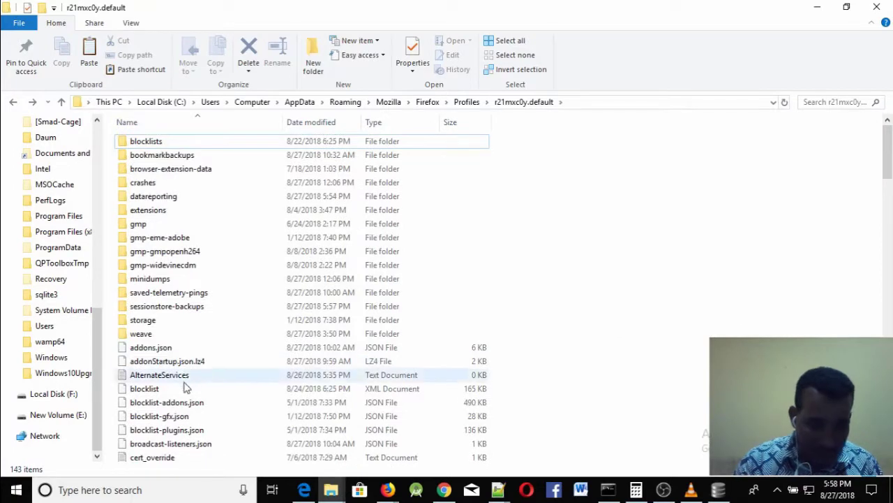
{"action": "left_click", "coordinate": [159, 431]}
{"action": "scroll", "coordinate": [167, 429], "scroll_direction": "down", "scroll_amount": 2}
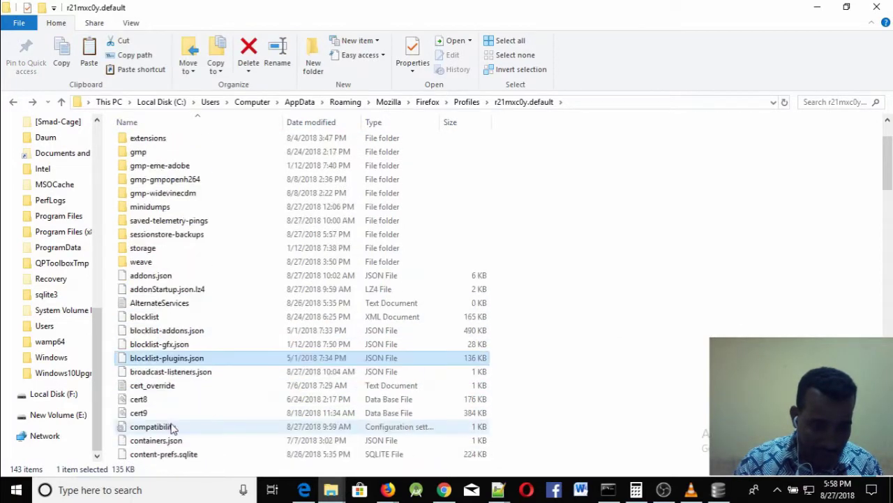
{"action": "scroll", "coordinate": [160, 429], "scroll_direction": "down", "scroll_amount": 3}
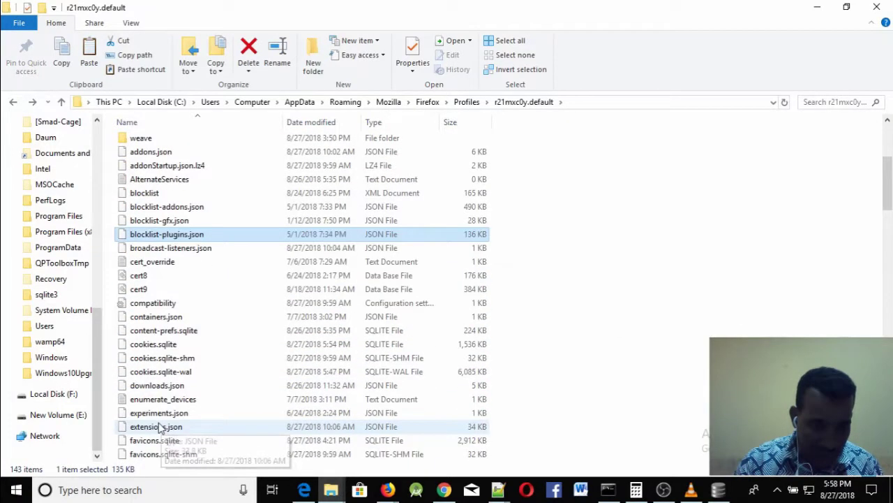
{"action": "left_click", "coordinate": [159, 347]}
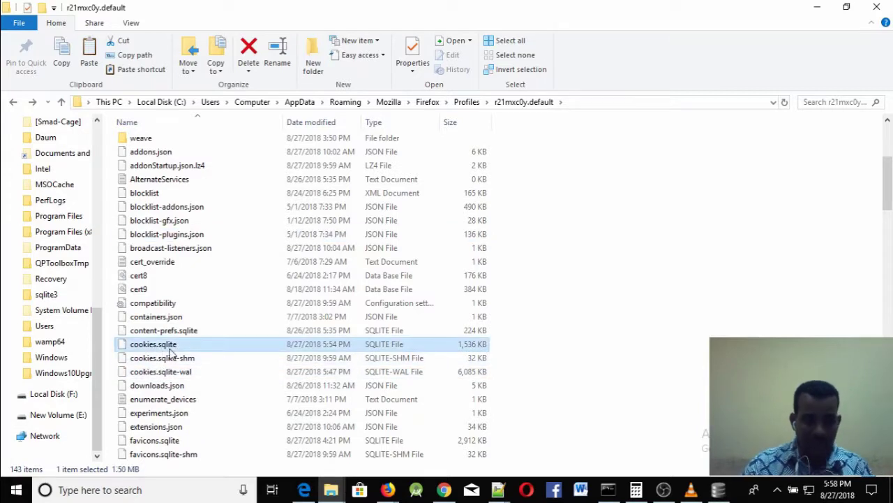
Step: Switch to DB Browser for SQLite, move its window clear of the file list and try to load cookies.sqlite into it
{"action": "left_click", "coordinate": [712, 489]}
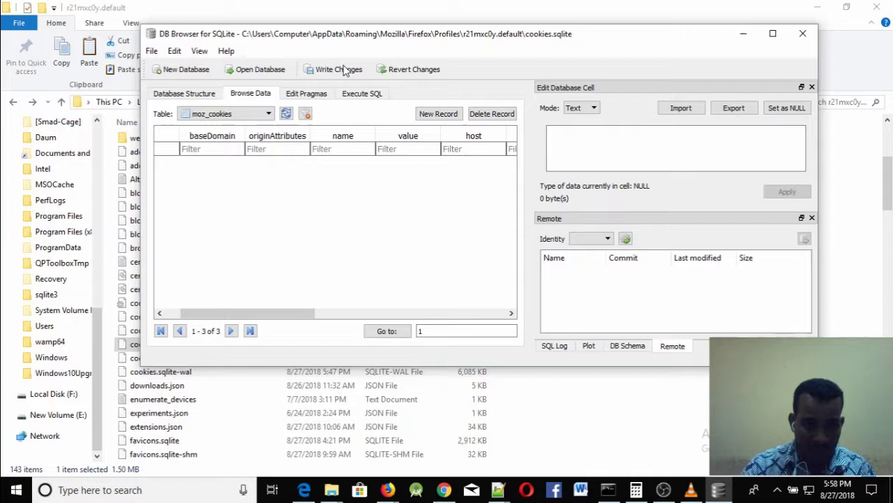
{"action": "left_click_drag", "start_coordinate": [342, 35], "coordinate": [452, 49]}
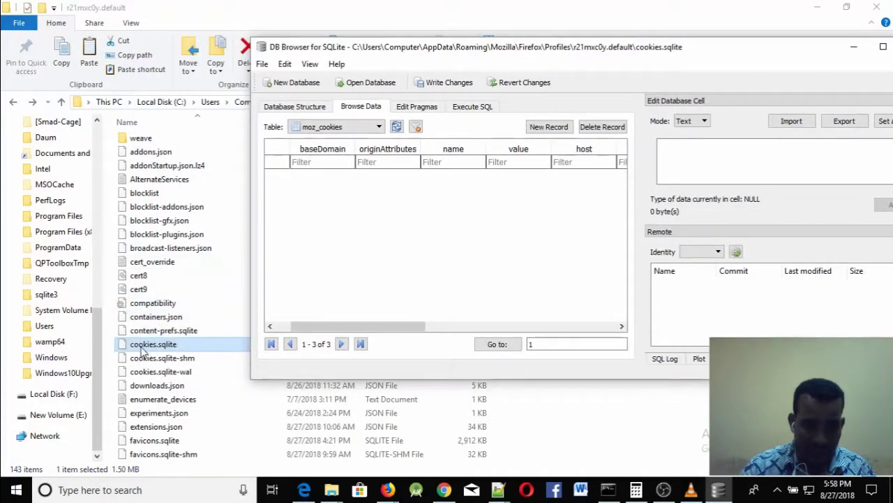
{"action": "left_click_drag", "start_coordinate": [142, 349], "coordinate": [440, 245]}
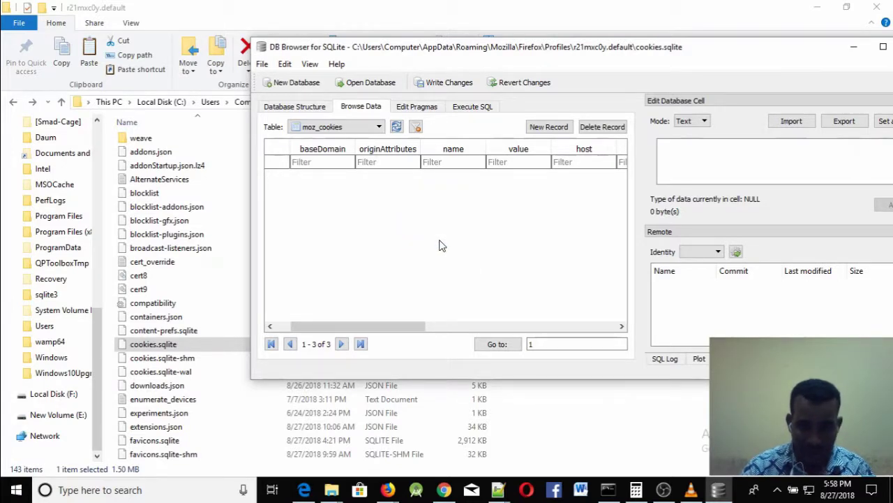
{"action": "left_click_drag", "start_coordinate": [158, 348], "coordinate": [395, 213]}
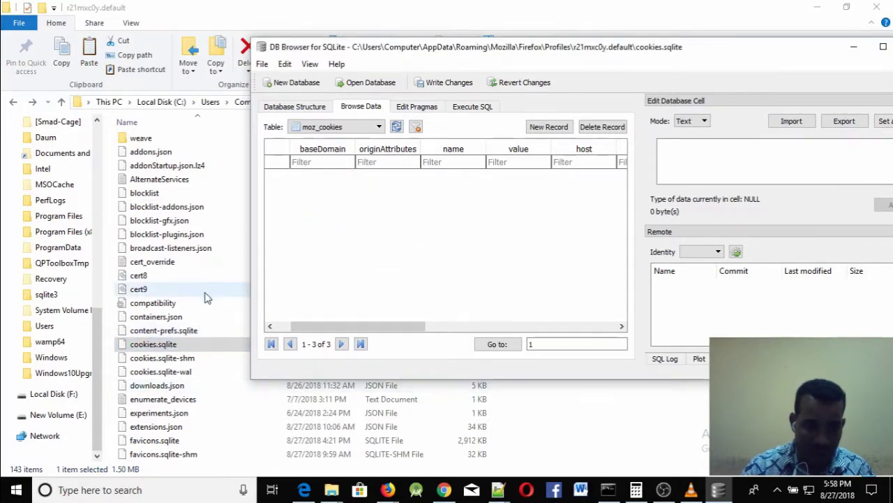
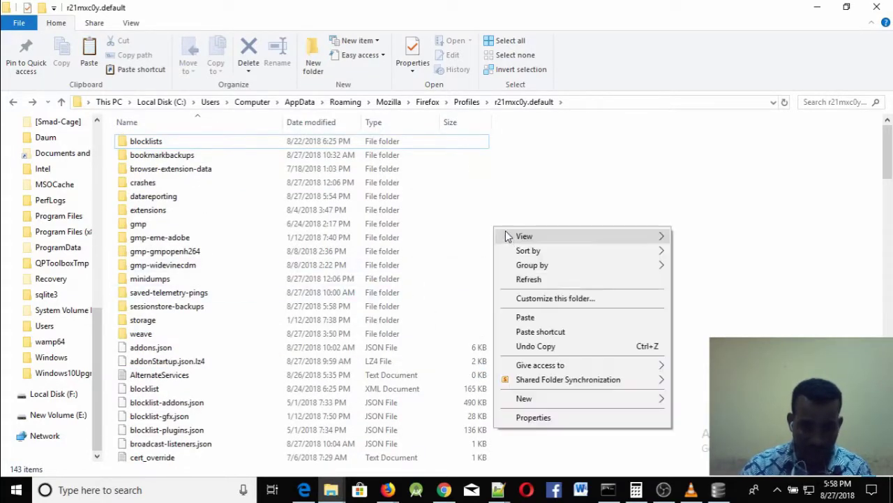
Step: Refresh the profile folder and try again to load its cookies.sqlite into DB Browser for SQLite
{"action": "left_click", "coordinate": [523, 278]}
{"action": "left_click", "coordinate": [719, 490]}
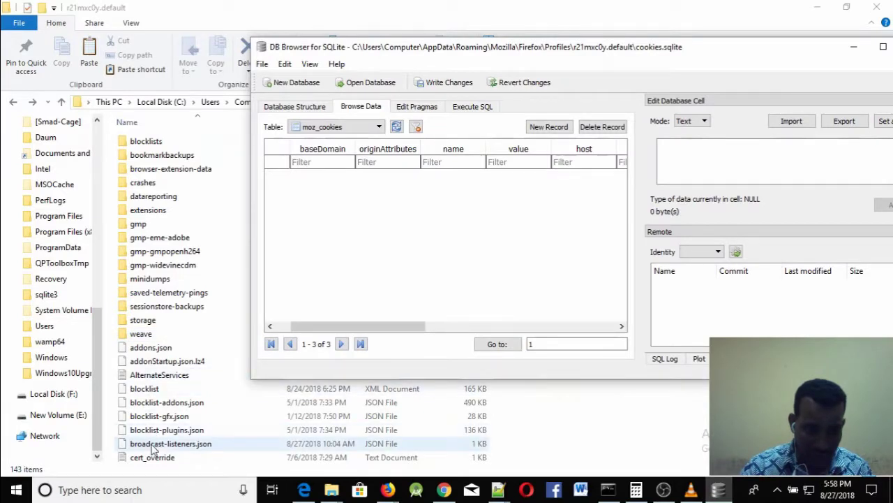
{"action": "scroll", "coordinate": [153, 449], "scroll_direction": "down", "scroll_amount": 5}
{"action": "left_click_drag", "start_coordinate": [150, 344], "coordinate": [404, 214]}
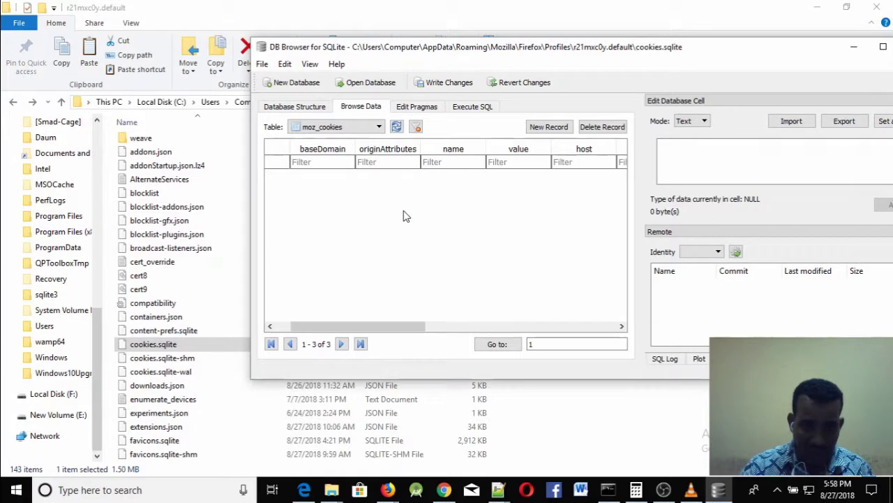
{"action": "left_click_drag", "start_coordinate": [235, 344], "coordinate": [446, 203]}
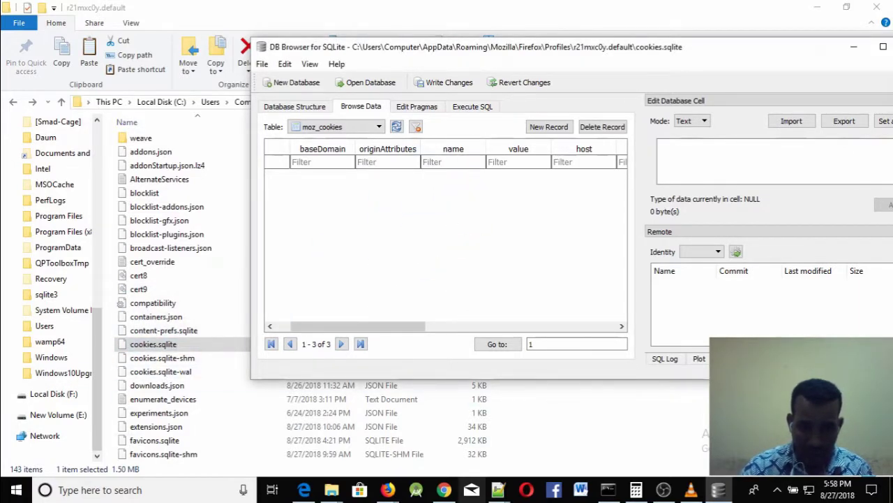
Step: Return to the Firefox window with the localhost page and load cookietest1.php again
{"action": "left_click", "coordinate": [388, 491]}
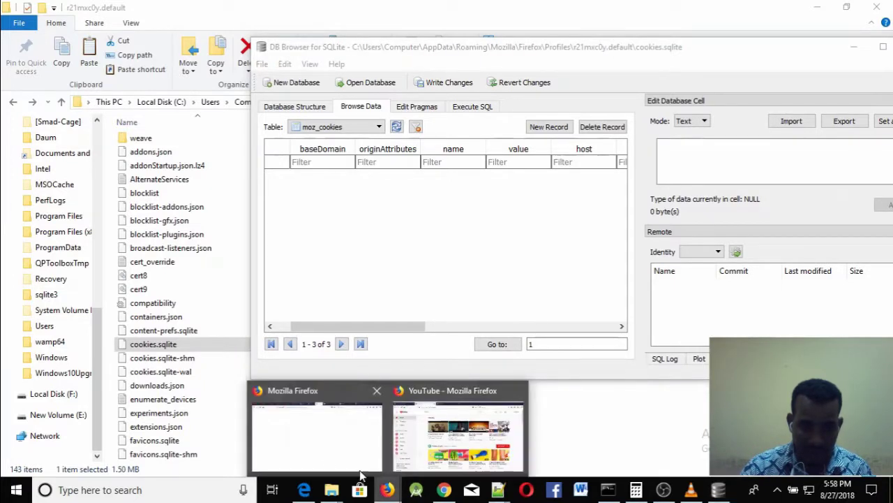
{"action": "left_click", "coordinate": [320, 447]}
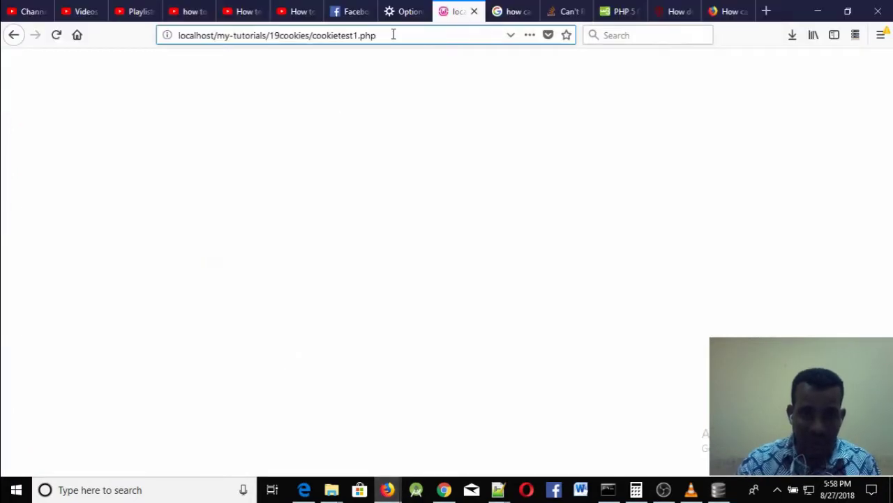
{"action": "key", "text": "Return"}
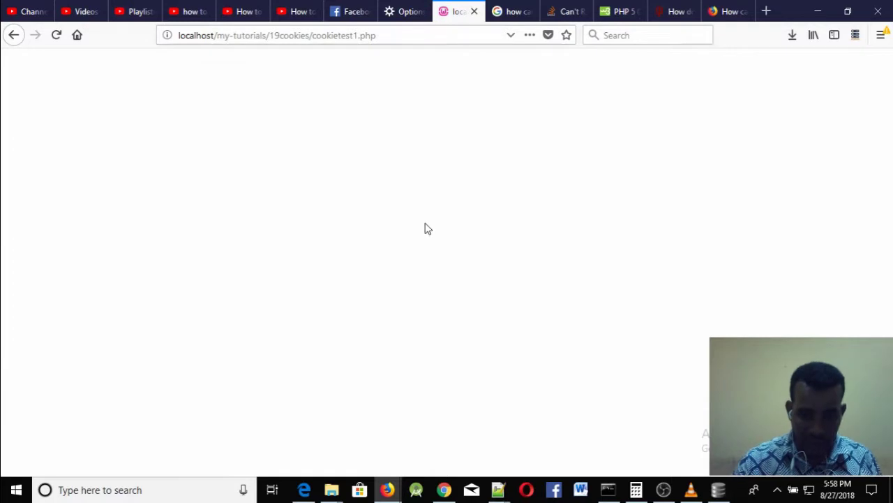
Step: Go back to the r21mxc0y.default folder in File Explorer, refresh it and locate cookies.sqlite
{"action": "left_click", "coordinate": [331, 489]}
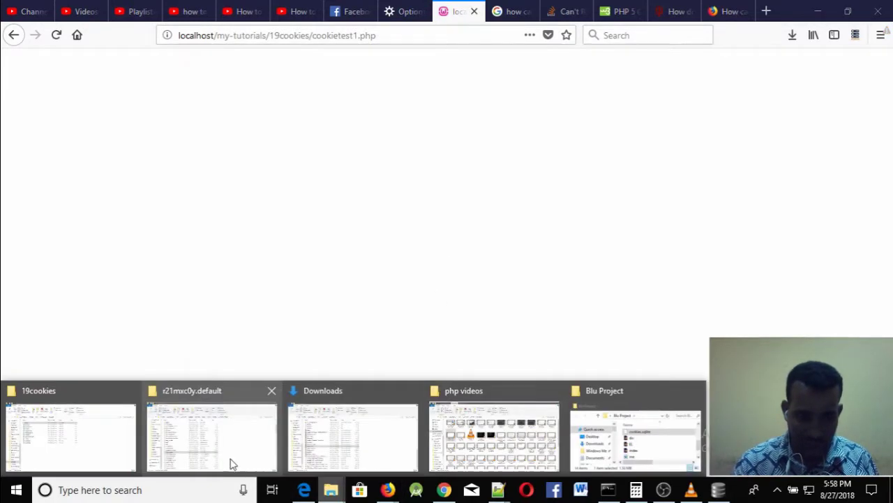
{"action": "left_click", "coordinate": [225, 447]}
{"action": "right_click", "coordinate": [602, 214]}
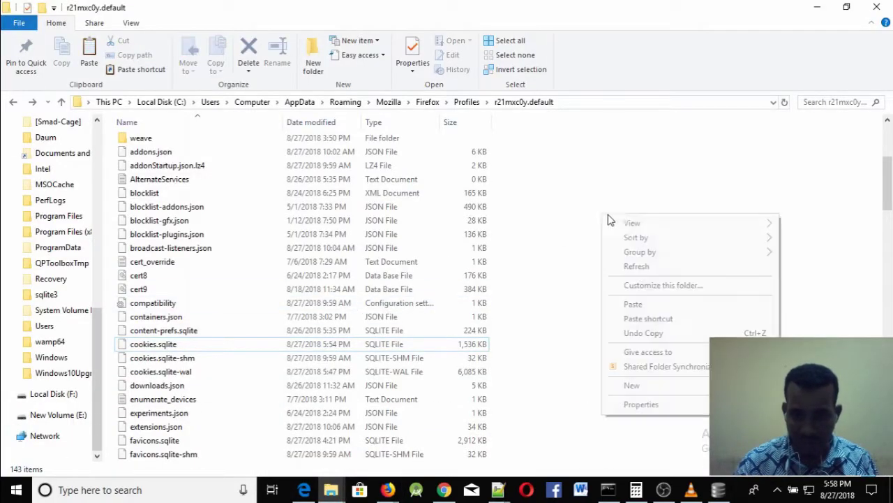
{"action": "left_click", "coordinate": [645, 278]}
{"action": "right_click", "coordinate": [617, 228]}
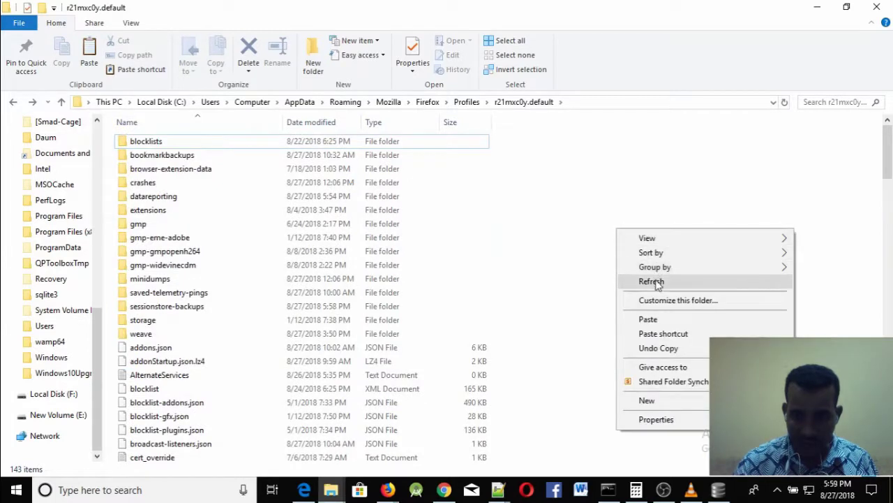
{"action": "left_click", "coordinate": [656, 279]}
{"action": "scroll", "coordinate": [248, 299], "scroll_direction": "down", "scroll_amount": 4}
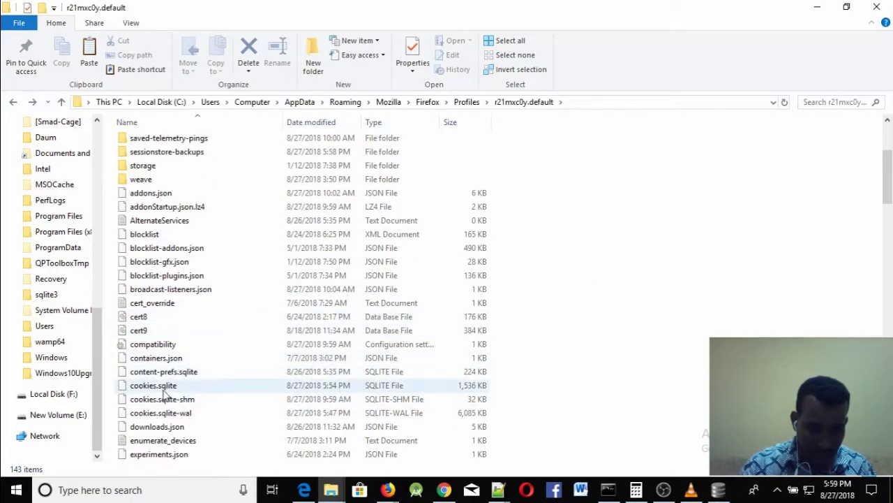
Step: Reload cookies.sqlite from the profile folder into DB Browser for SQLite, discarding the unsaved database changes
{"action": "left_click", "coordinate": [719, 489]}
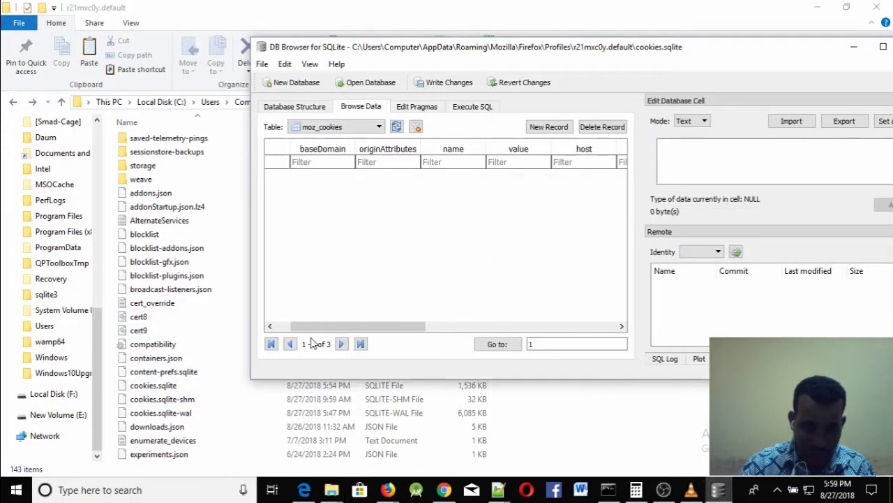
{"action": "left_click_drag", "start_coordinate": [153, 385], "coordinate": [429, 171]}
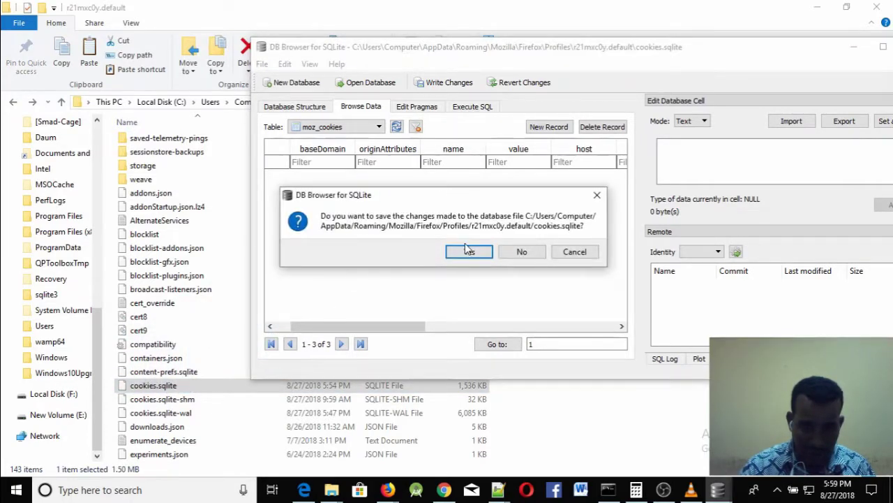
{"action": "left_click", "coordinate": [522, 251]}
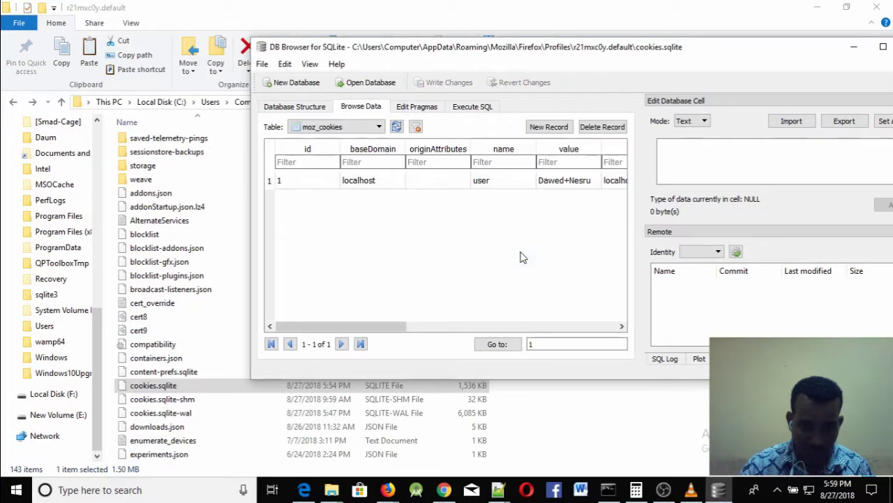
Step: Examine the baseDomain, value and name cells of the localhost cookie record in the moz_cookies table
{"action": "left_click", "coordinate": [377, 181]}
{"action": "left_click", "coordinate": [576, 183]}
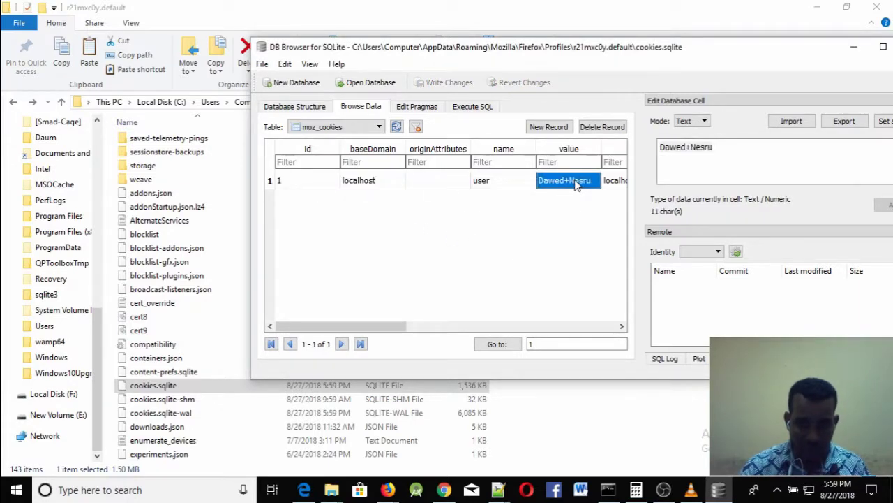
{"action": "left_click", "coordinate": [491, 183]}
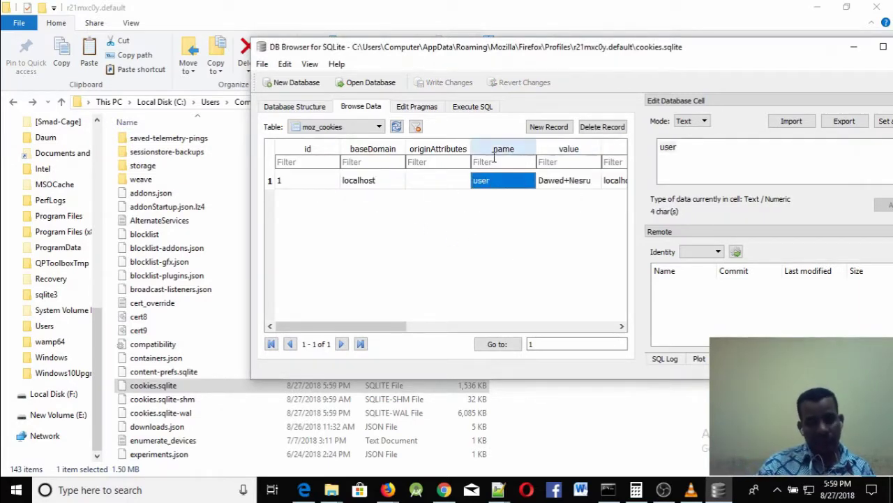
{"action": "left_click", "coordinate": [361, 184]}
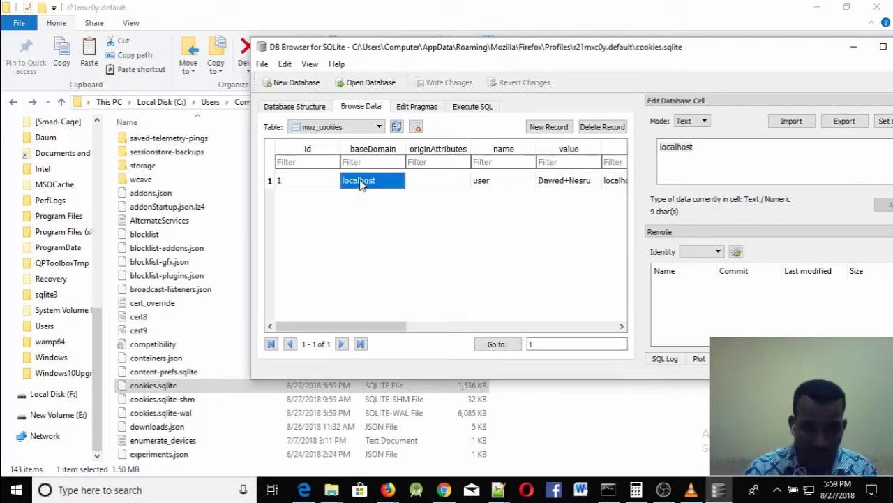
Step: Switch to the Firefox window with the localhost page and open YouTube in a new tab
{"action": "left_click", "coordinate": [567, 186]}
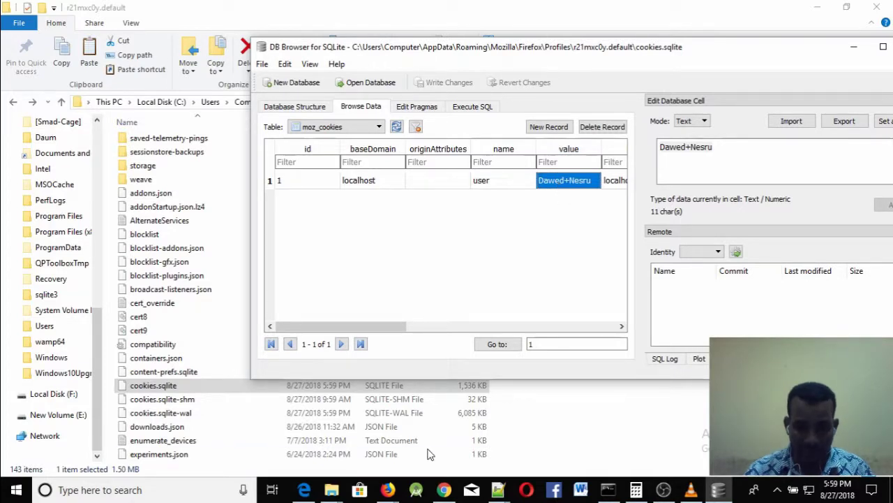
{"action": "mouse_move", "coordinate": [387, 490]}
{"action": "left_click", "coordinate": [332, 453]}
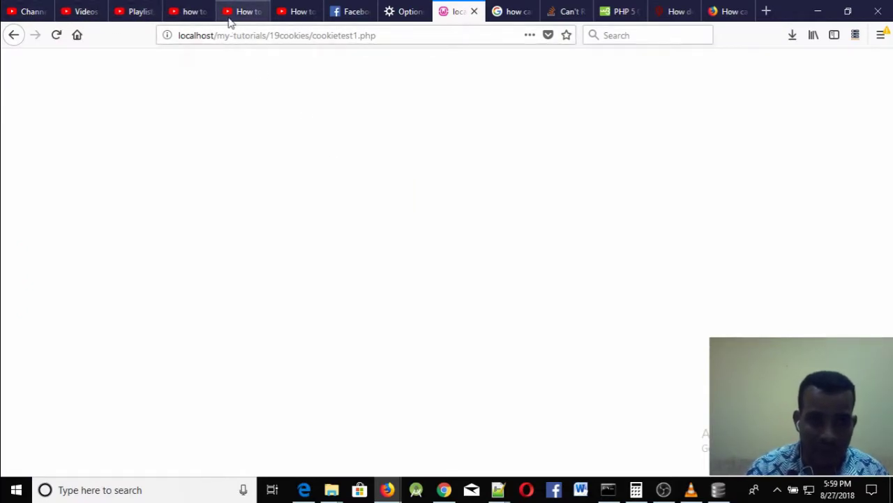
{"action": "left_click", "coordinate": [764, 14]}
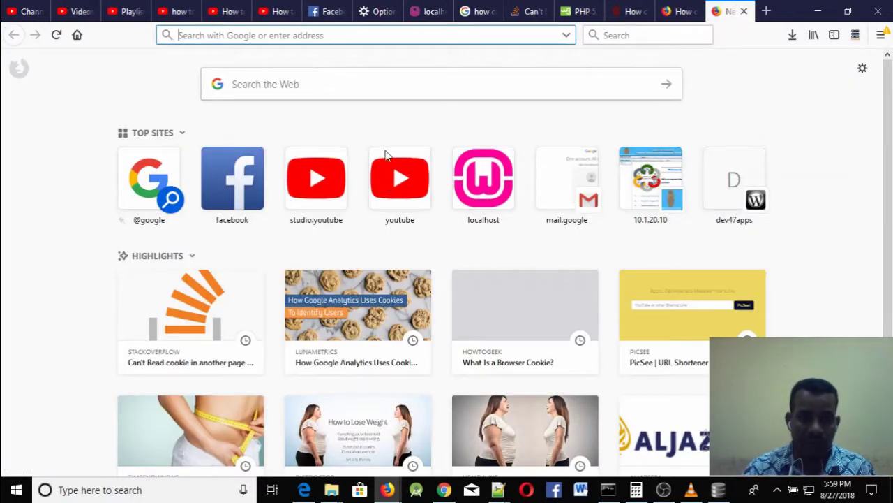
{"action": "left_click", "coordinate": [400, 176]}
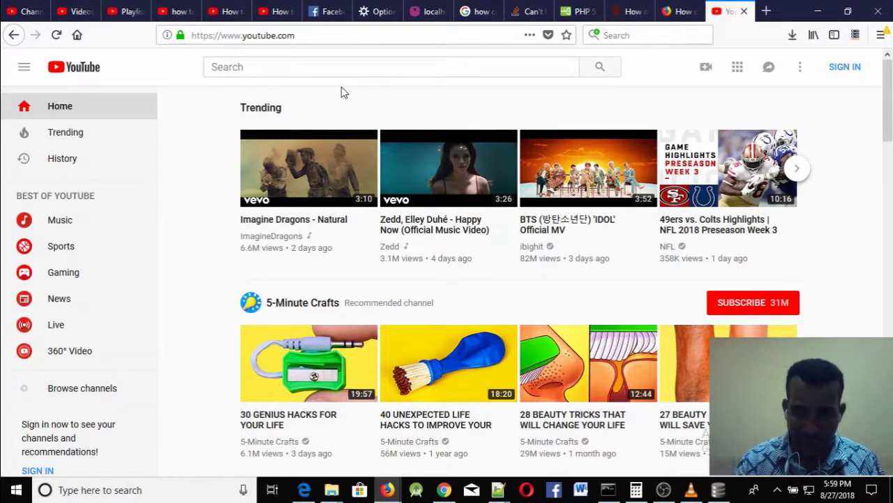
Step: Reload Firefox's privacy options, open the Manage Cookies and Site Data list and select the localhost entry
{"action": "left_click", "coordinate": [377, 17]}
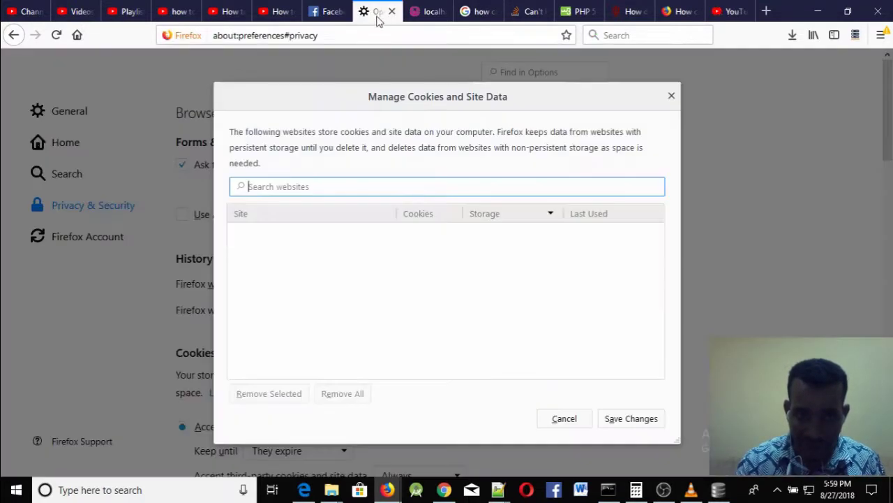
{"action": "left_click", "coordinate": [57, 35]}
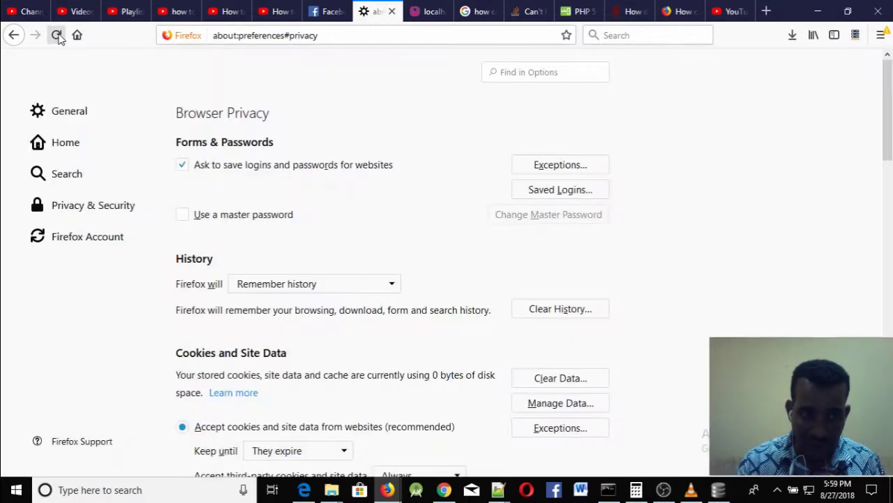
{"action": "left_click", "coordinate": [548, 403]}
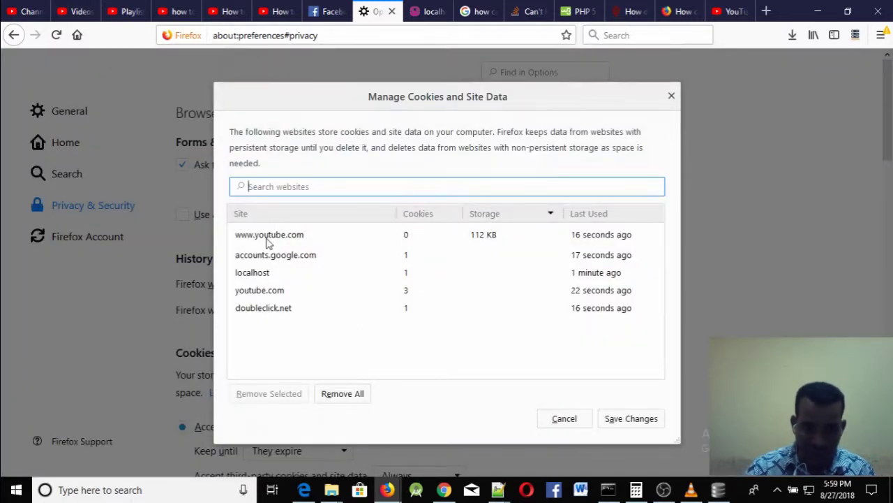
{"action": "left_click", "coordinate": [258, 277]}
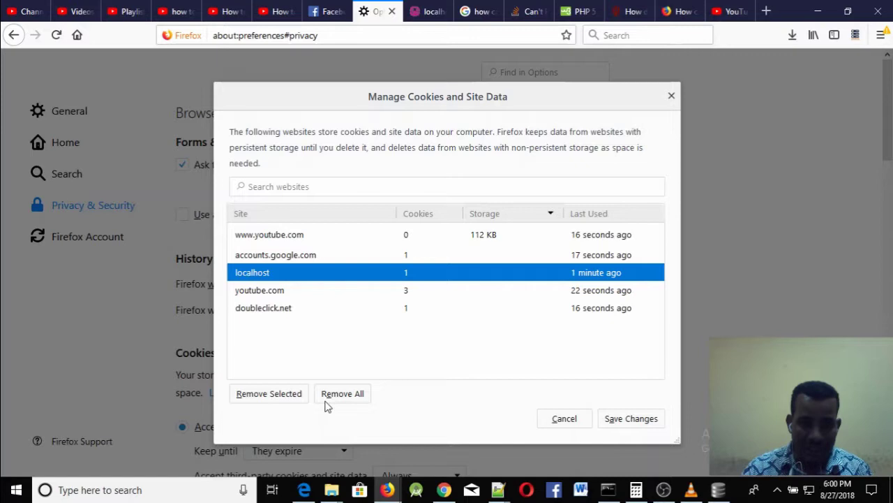
Step: Switch to the r21mxc0y.default profile folder in File Explorer and refresh its contents
{"action": "left_click", "coordinate": [331, 490]}
{"action": "left_click", "coordinate": [222, 451]}
{"action": "left_click", "coordinate": [209, 386]}
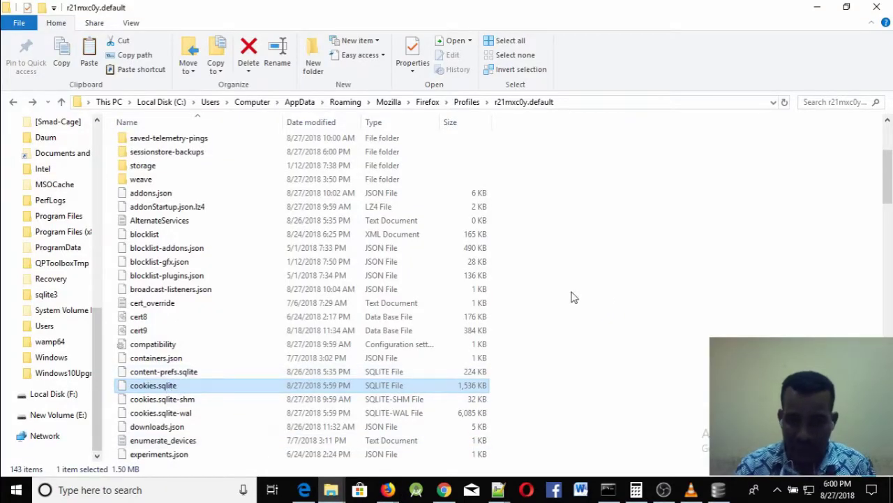
{"action": "right_click", "coordinate": [615, 266]}
{"action": "left_click", "coordinate": [653, 319]}
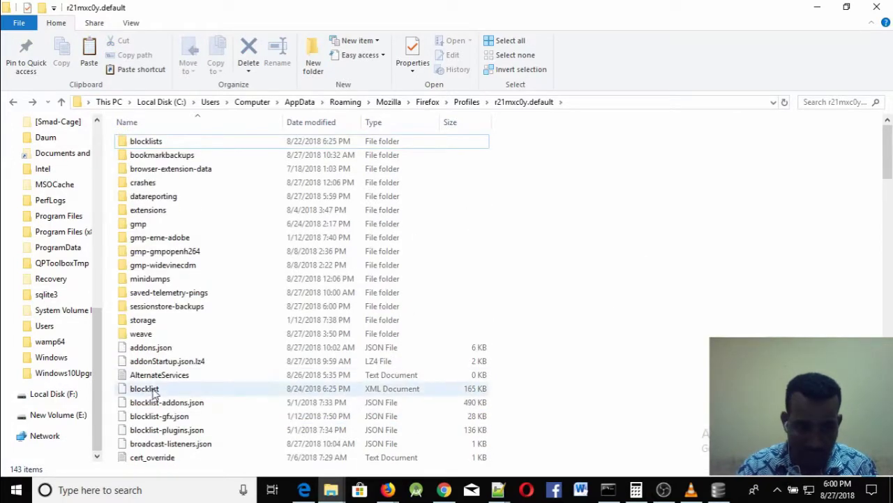
{"action": "right_click", "coordinate": [640, 241]}
{"action": "left_click", "coordinate": [676, 296]}
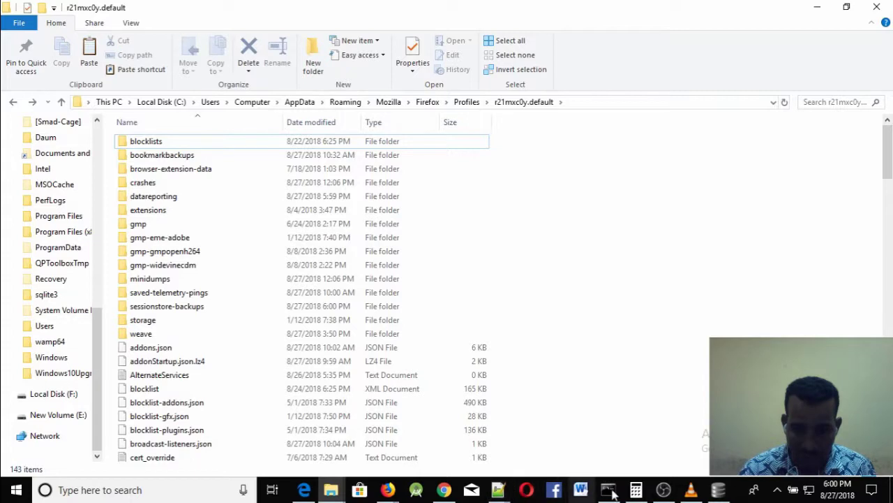
Step: Switch to DB Browser for SQLite and delete the localhost record from the moz_cookies table
{"action": "left_click", "coordinate": [718, 490]}
{"action": "left_click", "coordinate": [402, 183]}
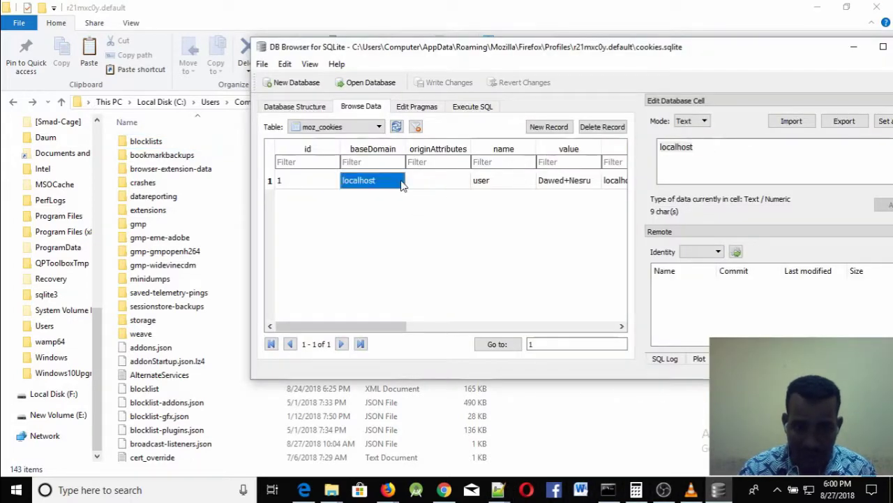
{"action": "left_click", "coordinate": [269, 180]}
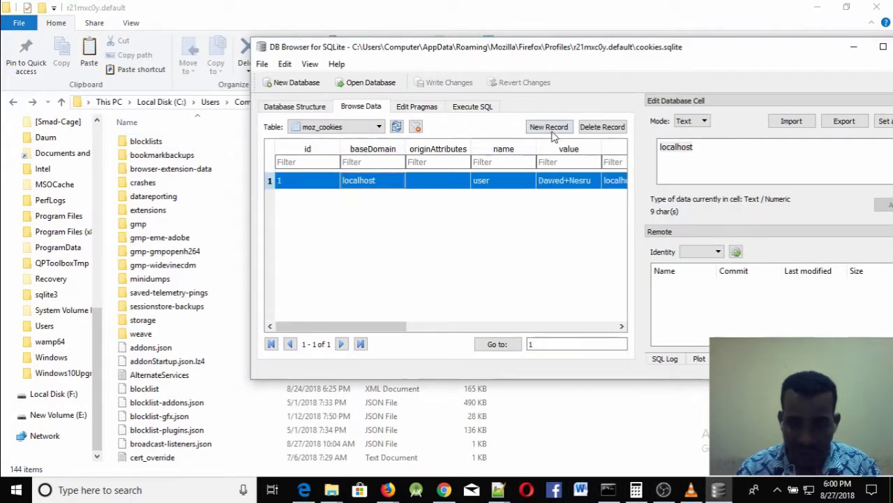
{"action": "left_click", "coordinate": [603, 127]}
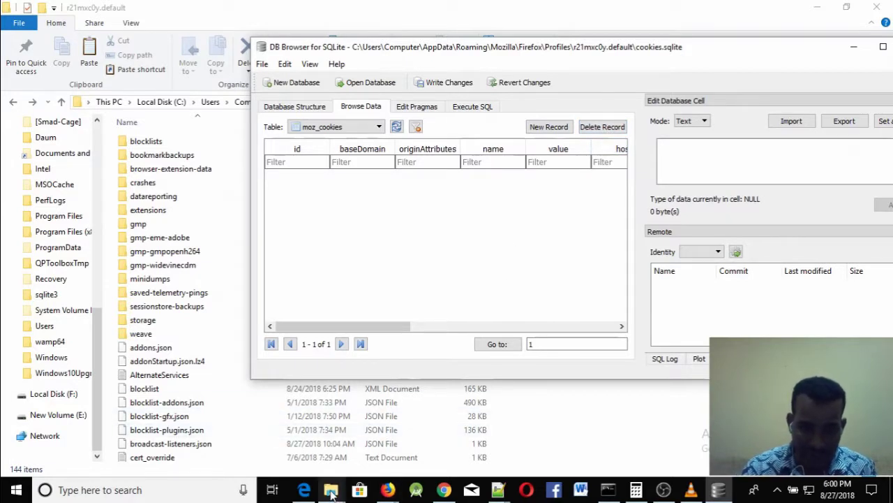
Step: Load cookies.sqlite from the profile folder into DB Browser for SQLite again without saving the record deletion
{"action": "mouse_move", "coordinate": [332, 489]}
{"action": "left_click", "coordinate": [206, 412]}
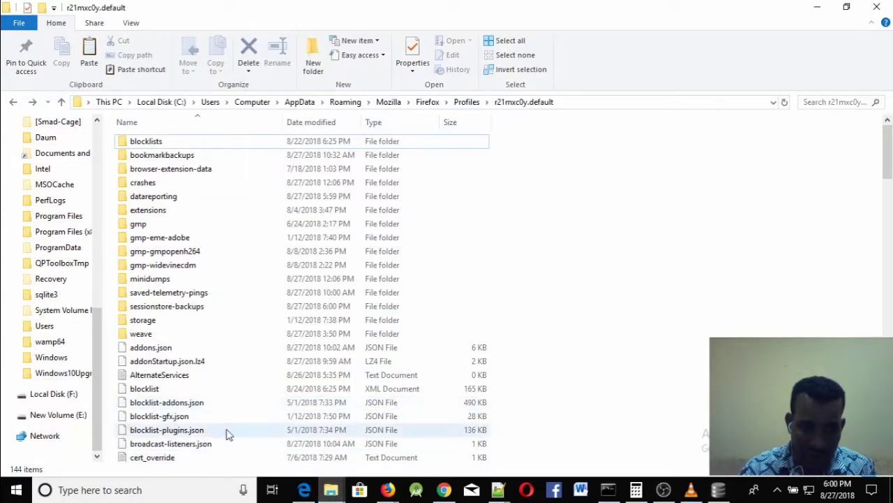
{"action": "left_click", "coordinate": [718, 489]}
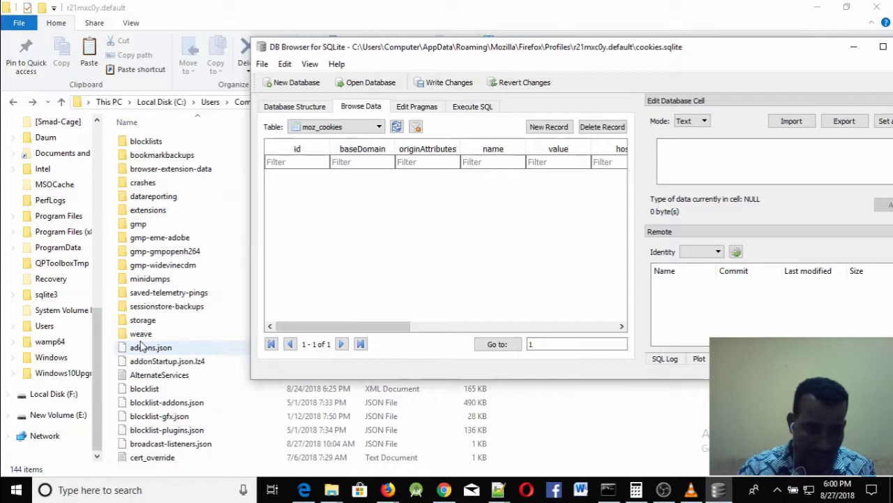
{"action": "scroll", "coordinate": [210, 342], "scroll_direction": "down", "scroll_amount": 5}
{"action": "left_click_drag", "start_coordinate": [154, 344], "coordinate": [396, 193]}
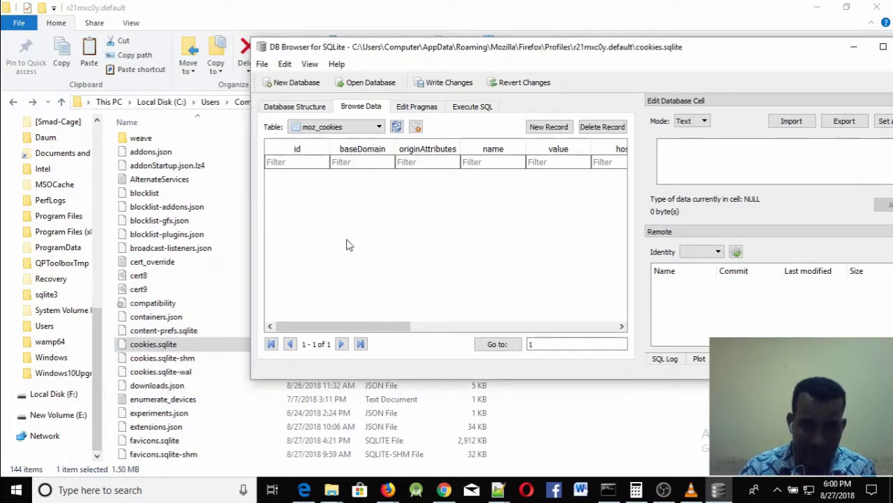
{"action": "left_click_drag", "start_coordinate": [153, 344], "coordinate": [443, 165]}
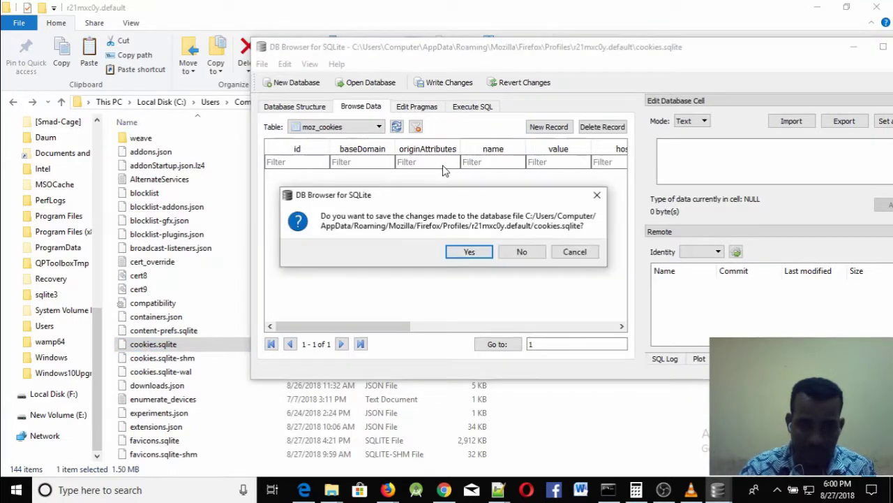
{"action": "left_click", "coordinate": [527, 252]}
Step: Examine the stored values of the localhost, doubleclick.net and google.com cookies in the moz_cookies table
{"action": "left_click", "coordinate": [365, 180]}
{"action": "left_click", "coordinate": [567, 181]}
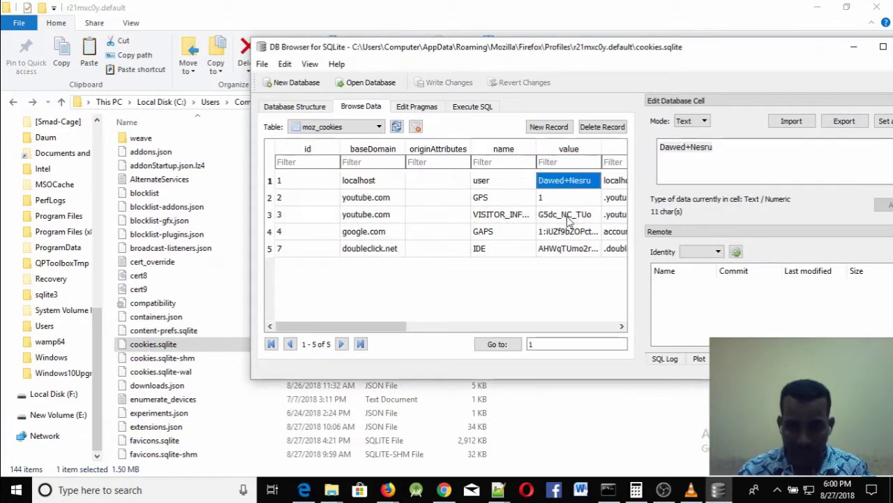
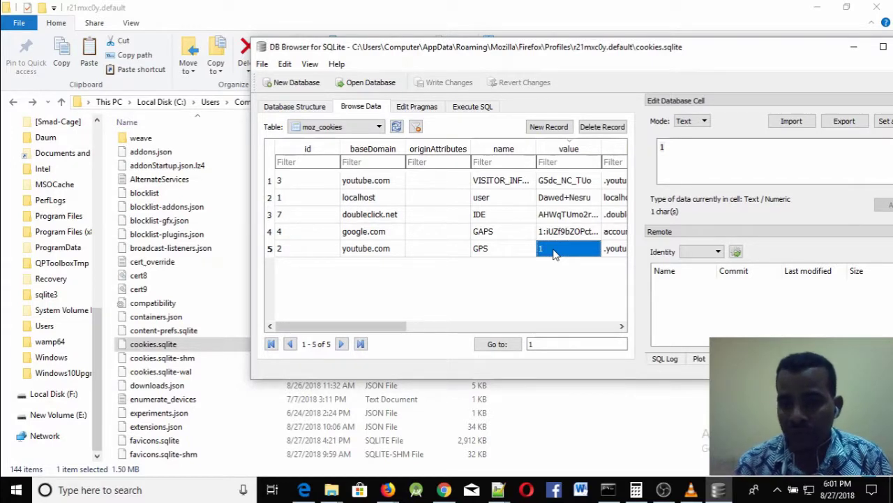
{"action": "left_click", "coordinate": [583, 198]}
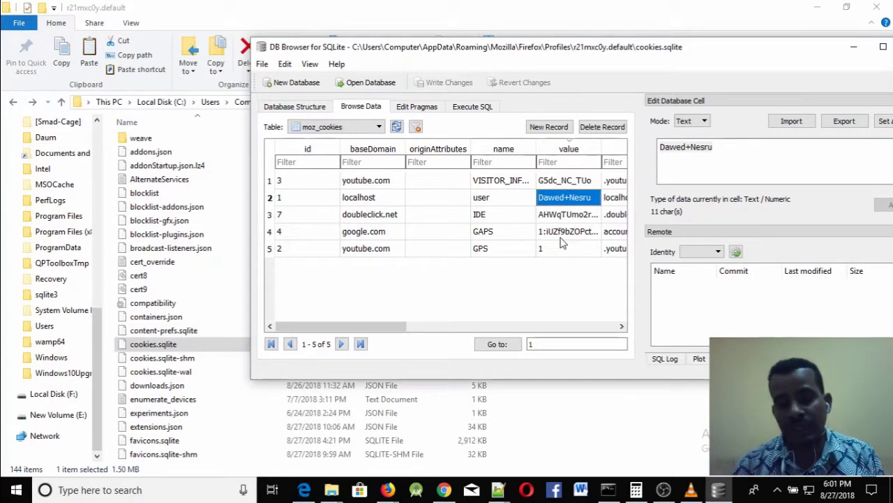
{"action": "left_click", "coordinate": [565, 217]}
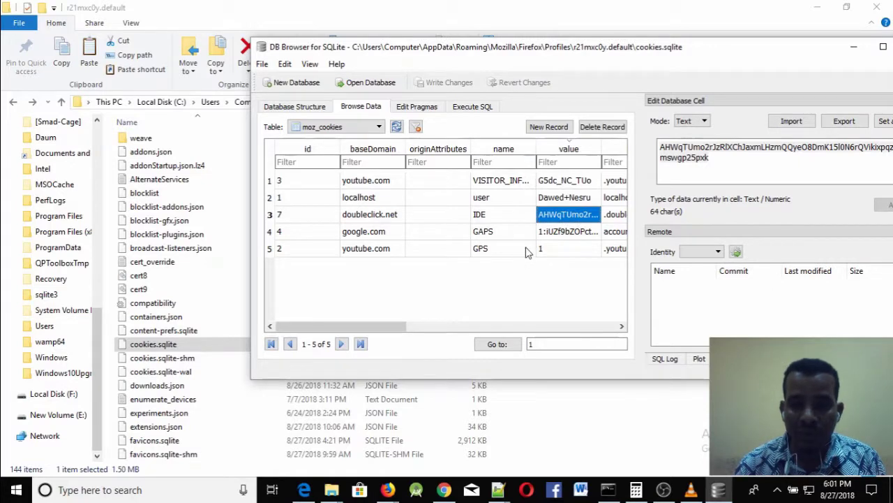
{"action": "left_click", "coordinate": [560, 233]}
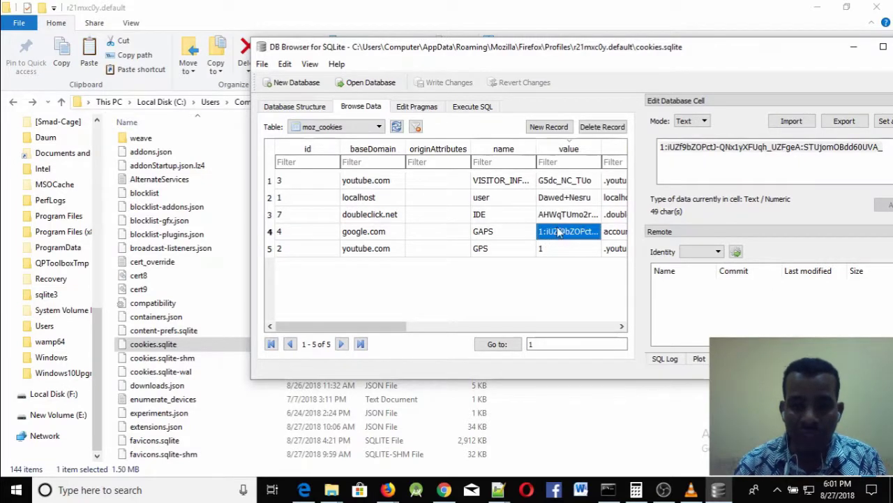
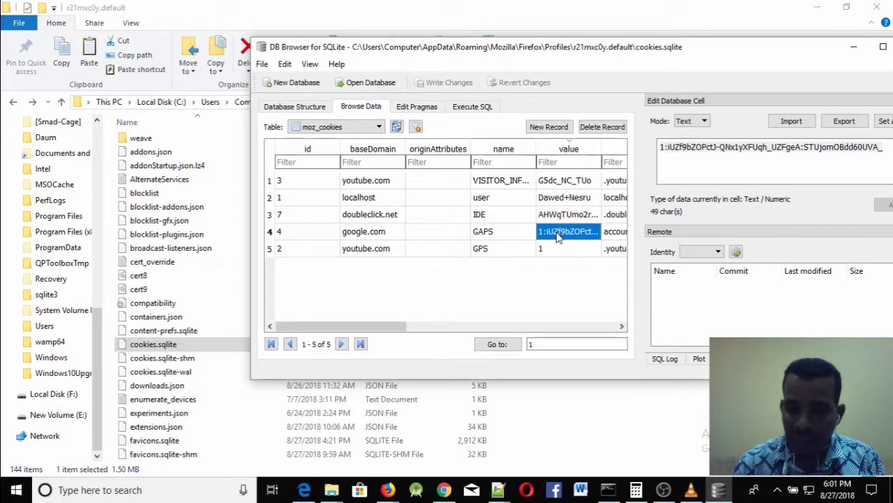
{"action": "left_click", "coordinate": [560, 216]}
{"action": "left_click", "coordinate": [559, 234]}
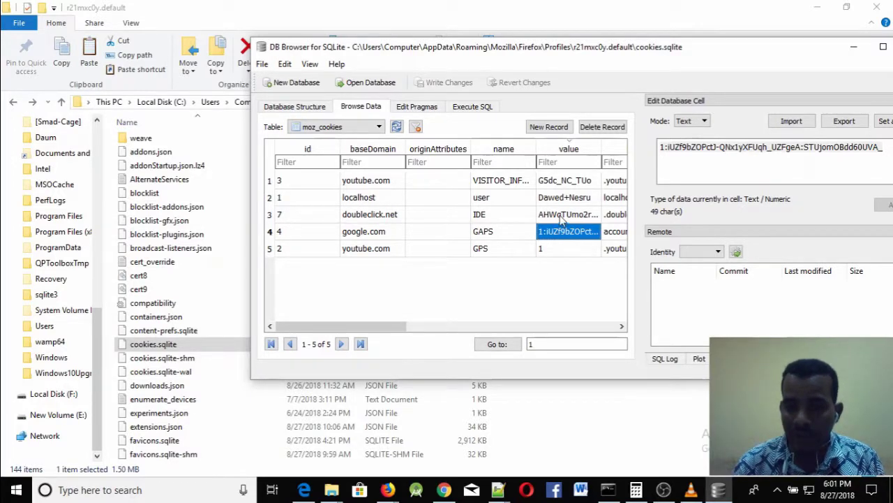
{"action": "left_click", "coordinate": [561, 217]}
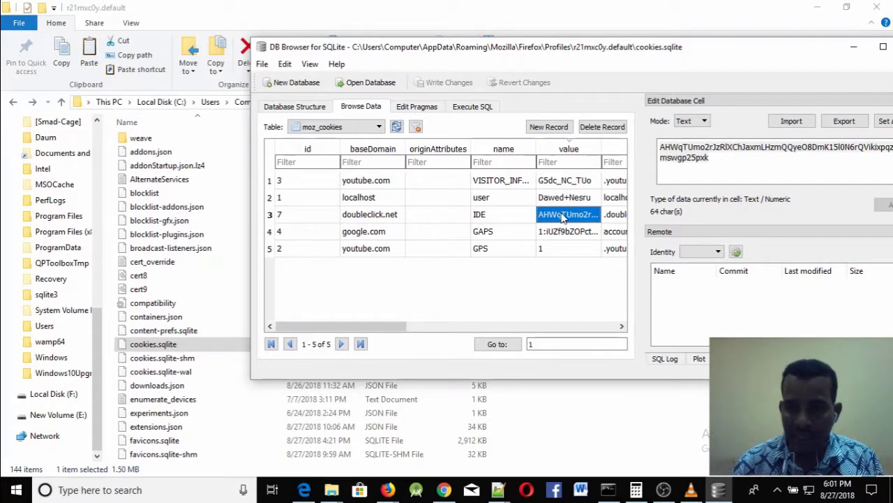
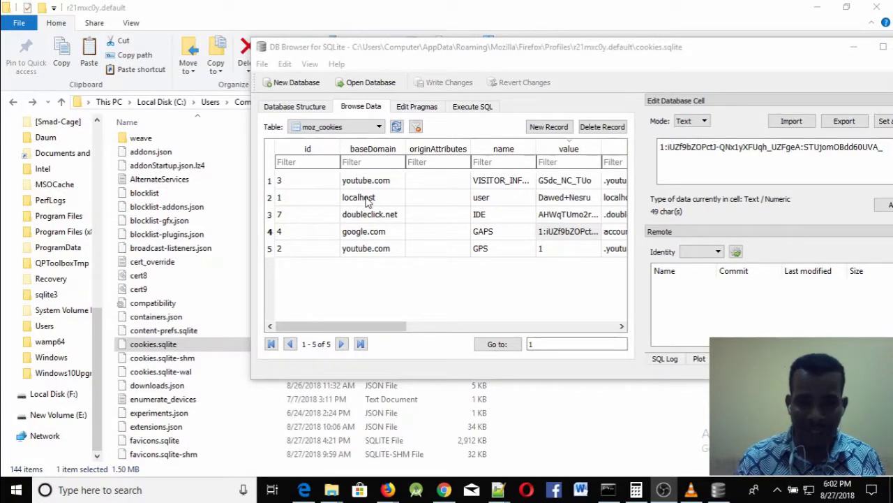
{"action": "left_click", "coordinate": [564, 201]}
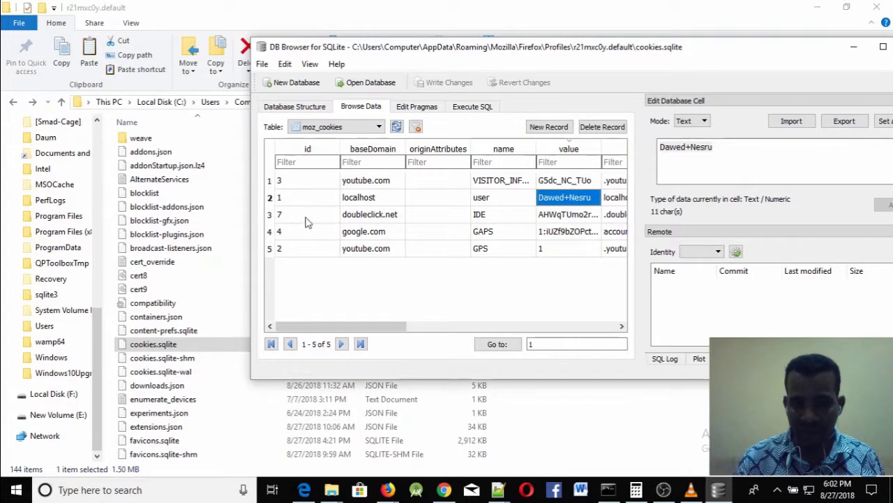